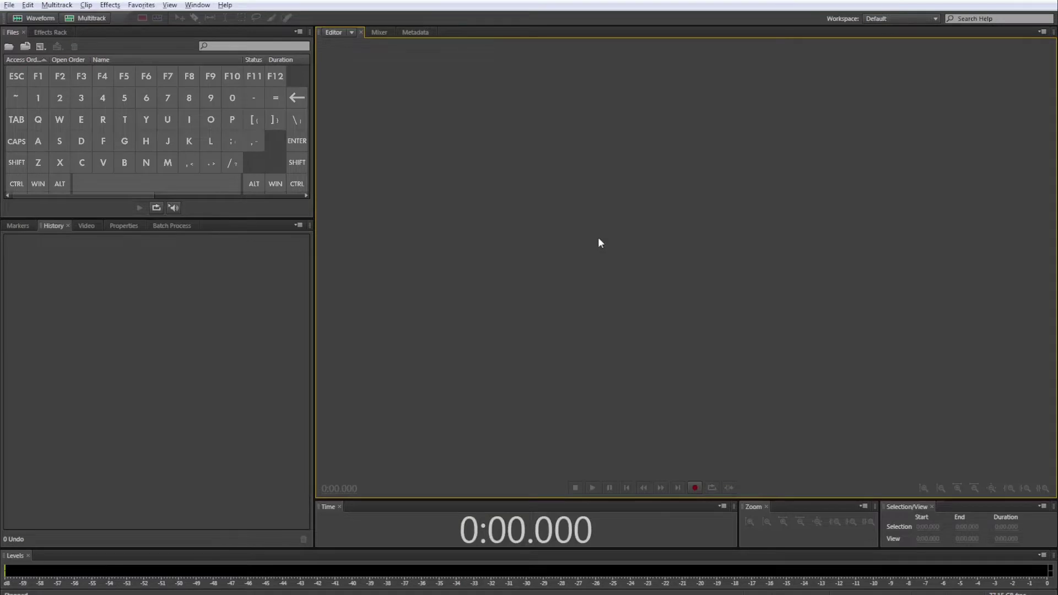
# Start a recording from the Editor transport to get the New Audio File settings
pyautogui.click(695, 488)
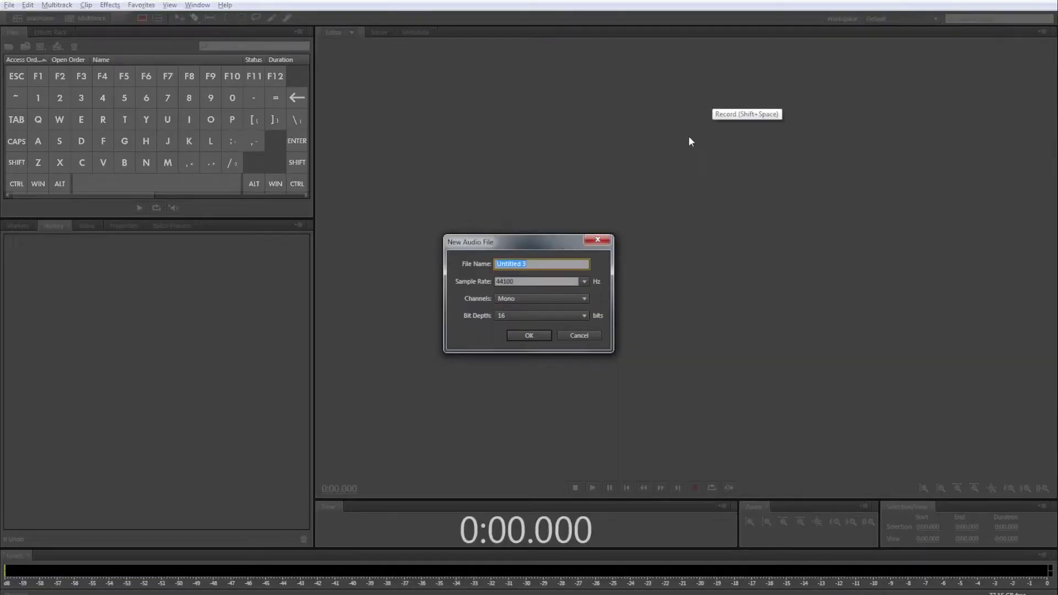
# Record a mono noise clip named Body at 48000 Hz, then normalize it
pyautogui.write('Ищ')
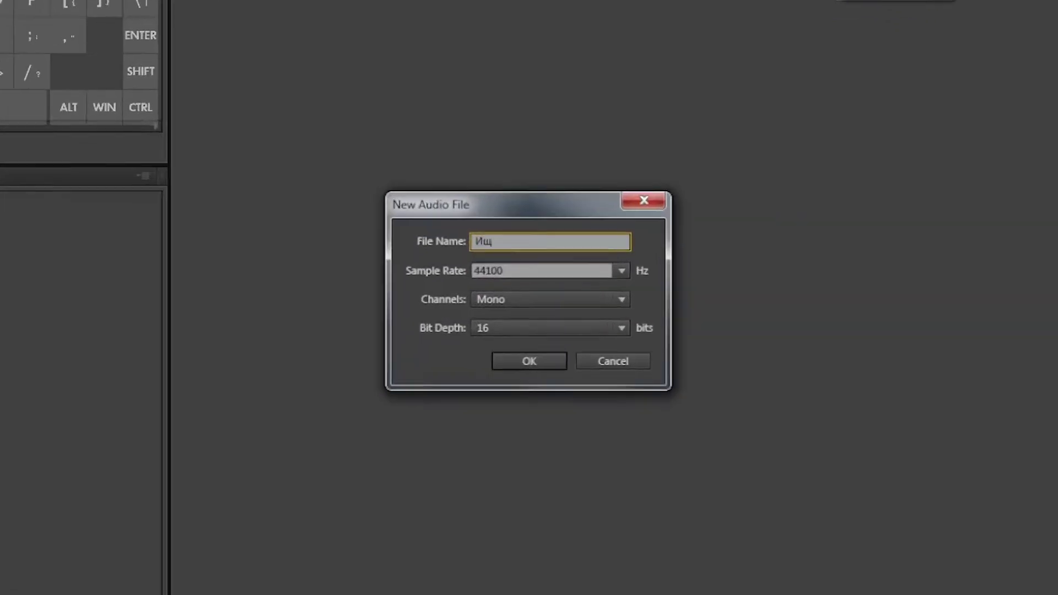
pyautogui.write('Bo')
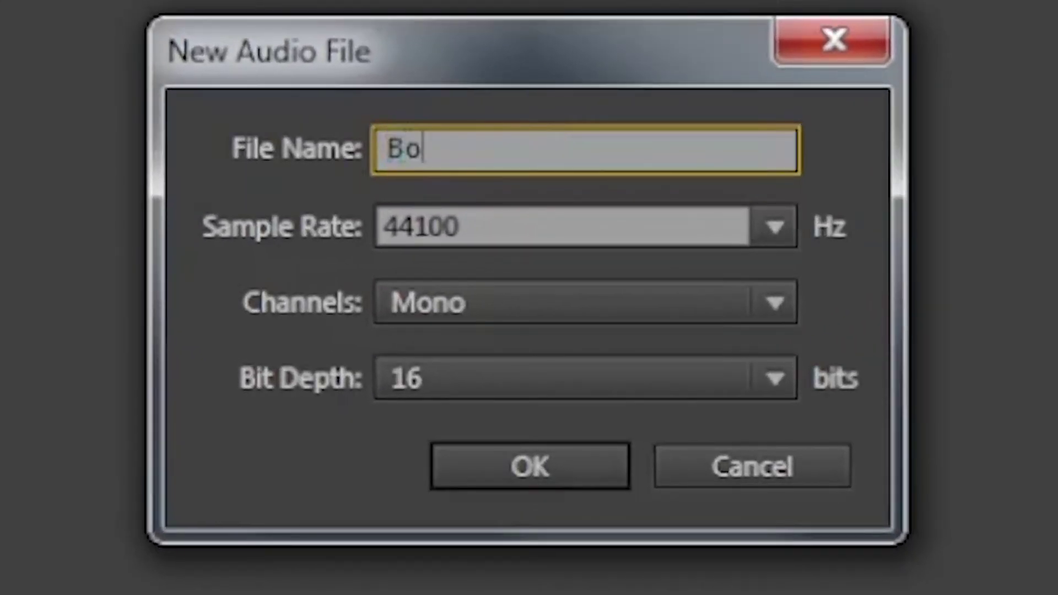
pyautogui.write('dy')
pyautogui.press('Tab')
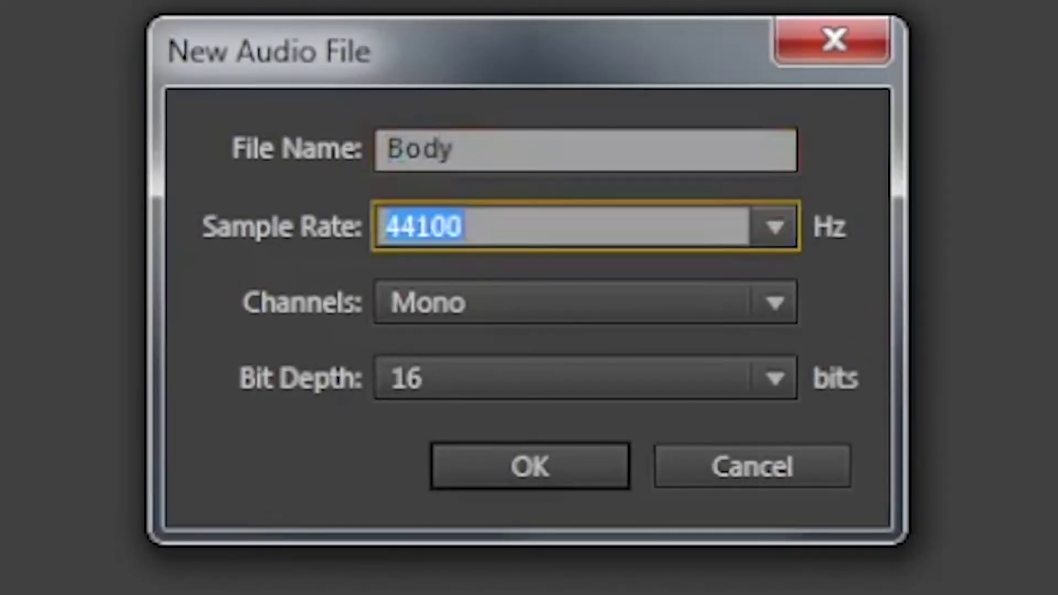
pyautogui.press('Down')
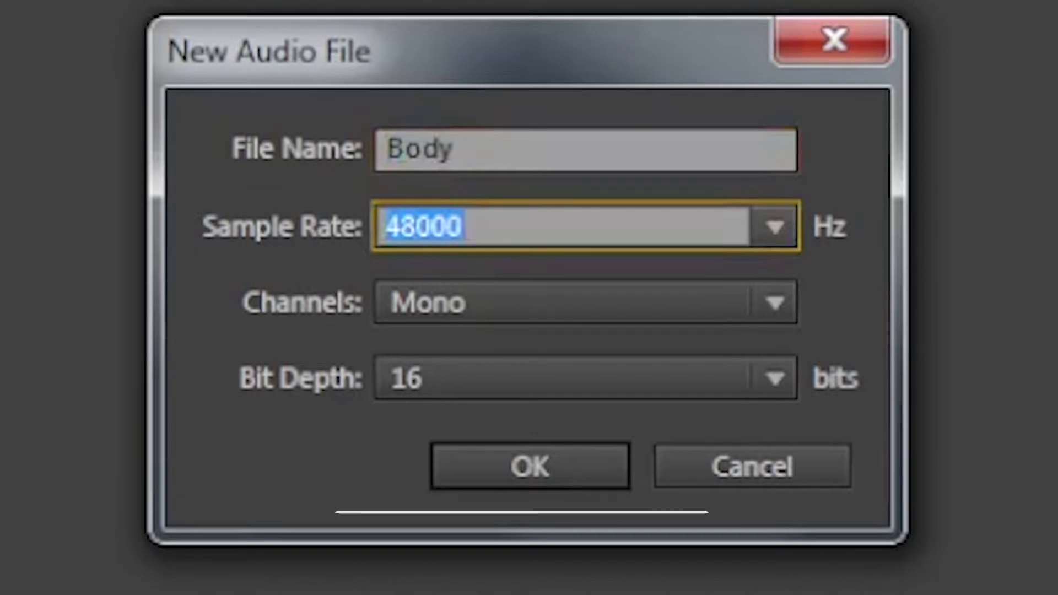
pyautogui.press('Return')
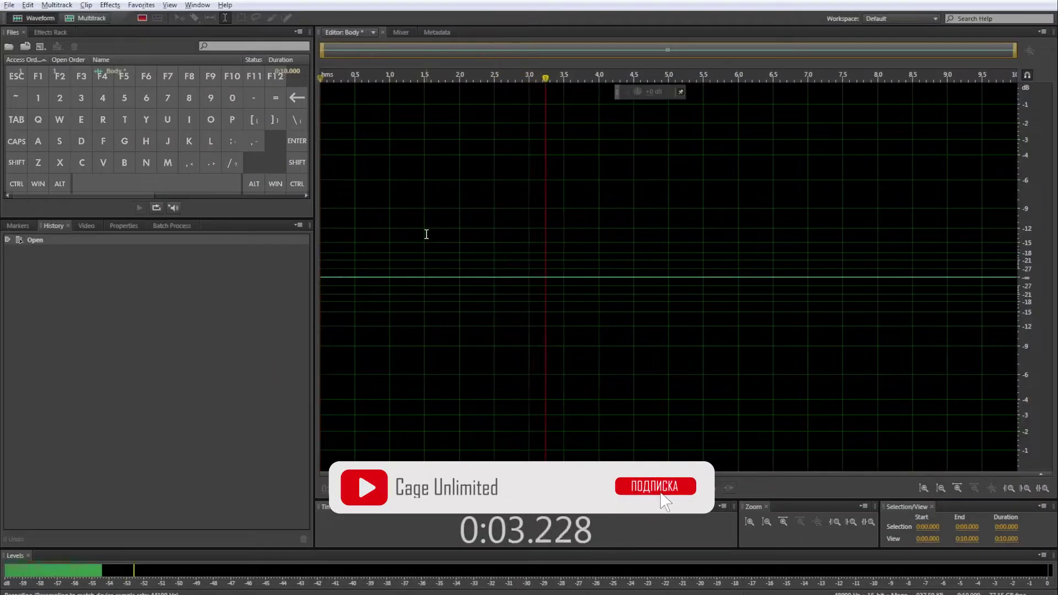
pyautogui.press('space')
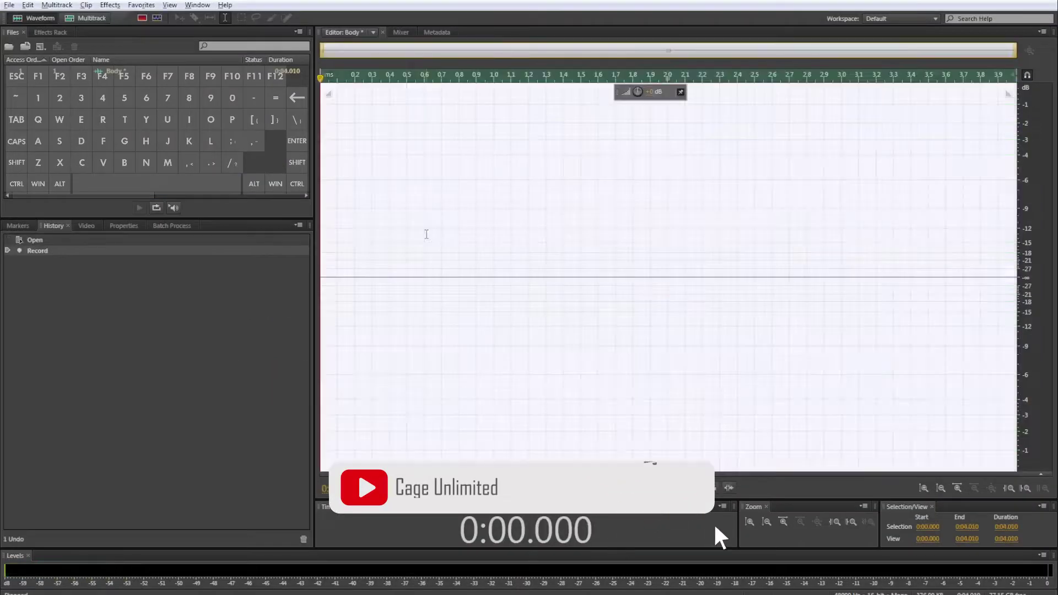
pyautogui.hotkey('alt', 'n')
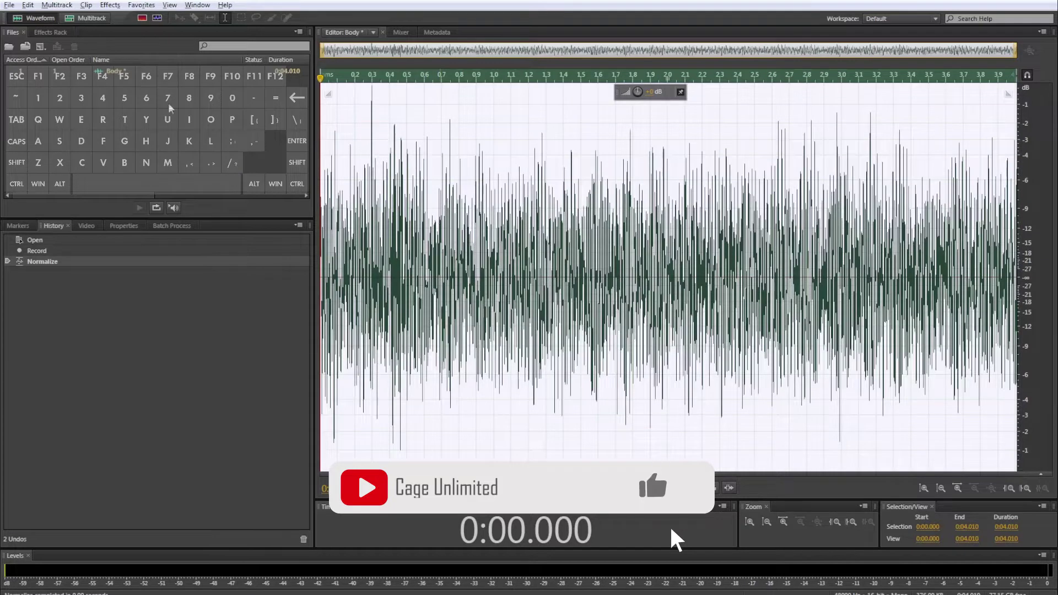
# Copy the Body noise into a new audio file named Hit
pyautogui.hotkey('ctrl', 'c')
pyautogui.click(244, 157)
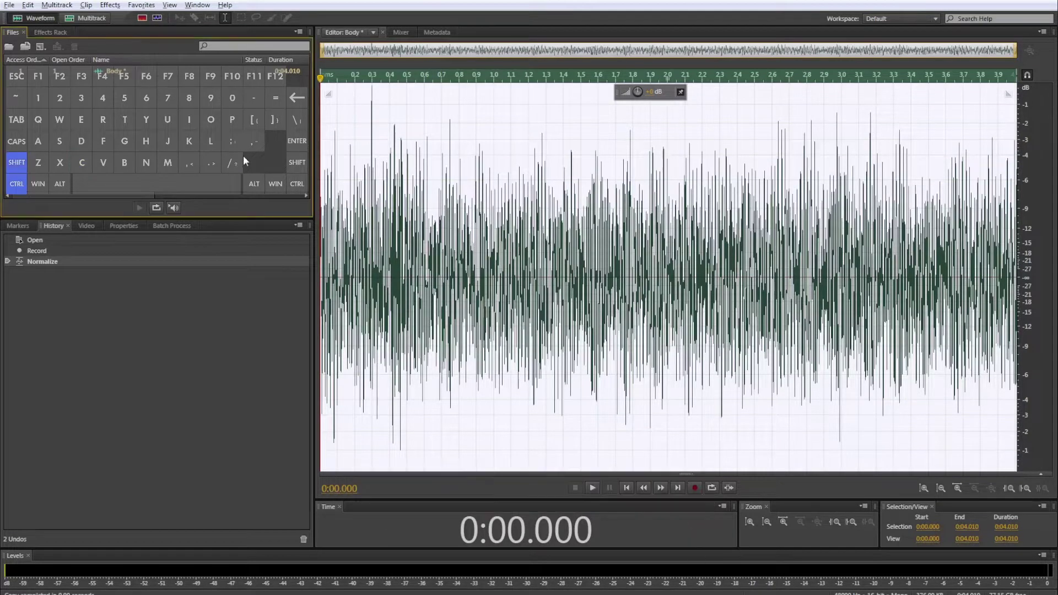
pyautogui.hotkey('ctrl', 'shift', 'n')
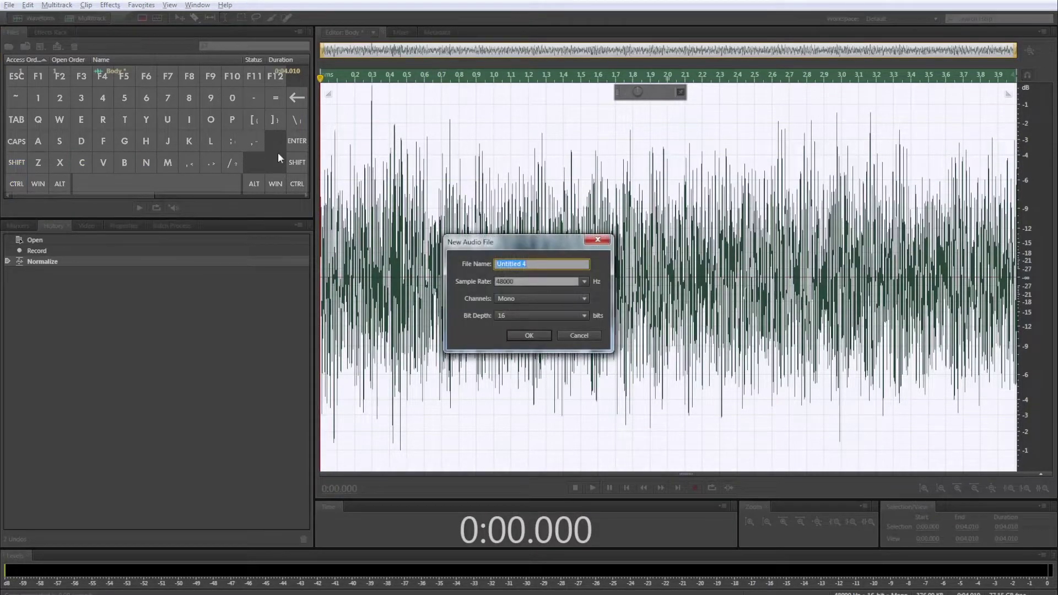
pyautogui.write('Hit')
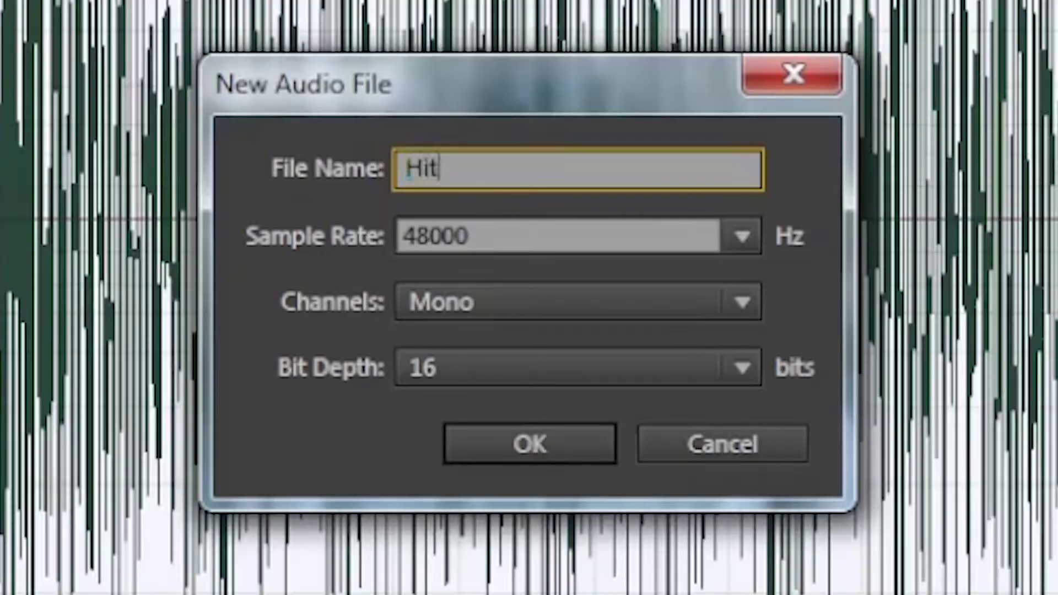
pyautogui.press('Return')
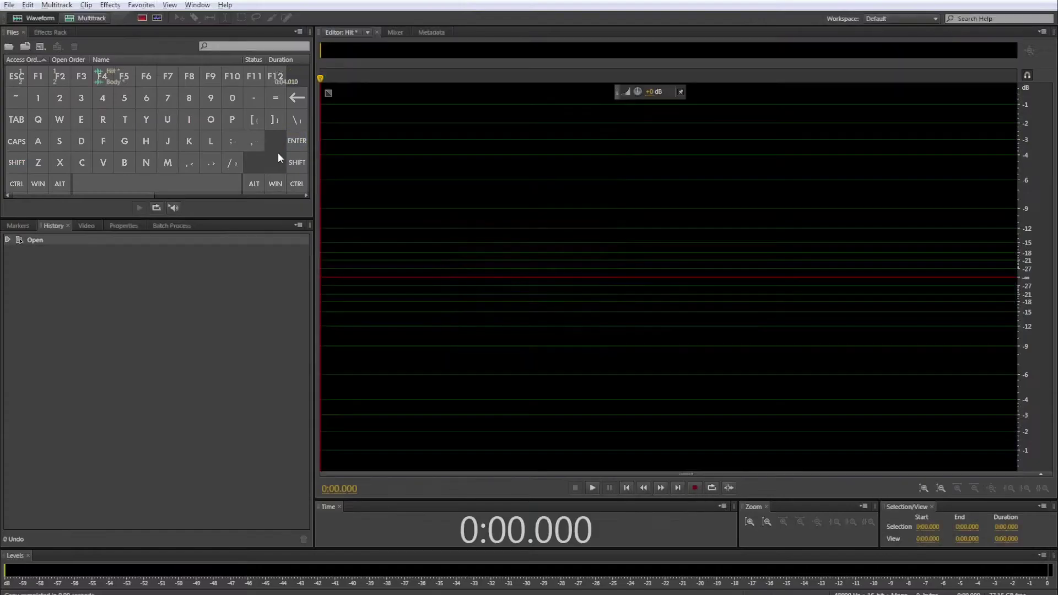
pyautogui.hotkey('ctrl', 'v')
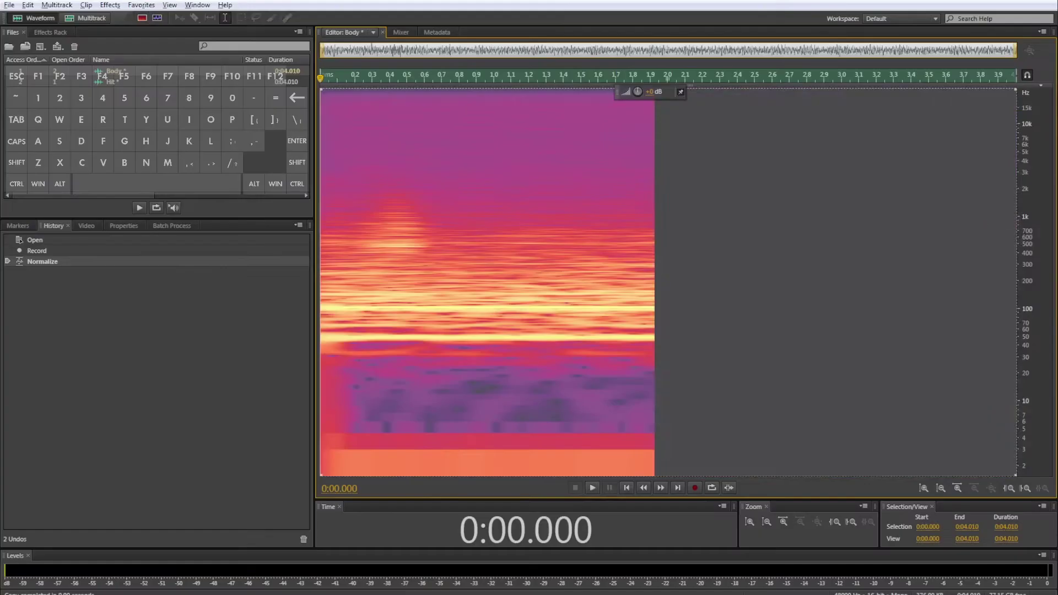
# Crop the Body noise to the narrow band near 50 Hz and return to the waveform view
pyautogui.moveTo(598, 88); pyautogui.dragTo(587, 332)
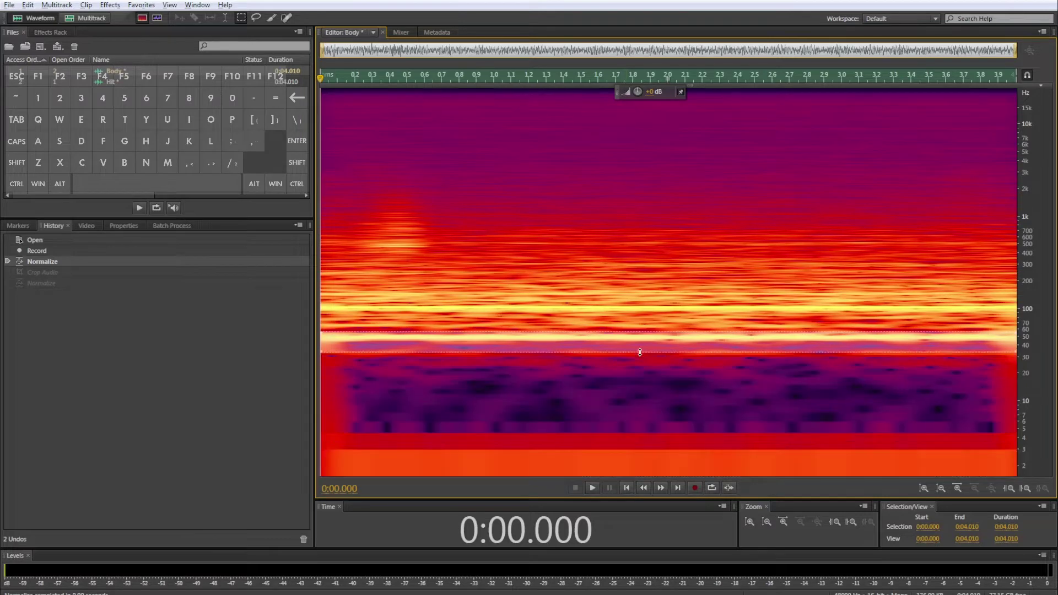
pyautogui.hotkey('ctrl', 't')
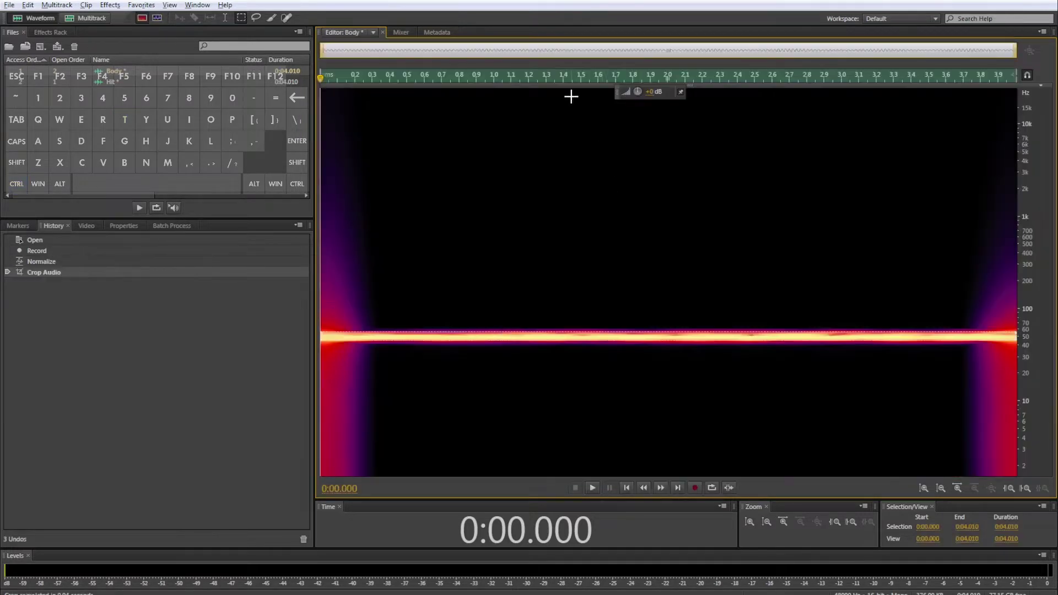
pyautogui.moveTo(568, 85); pyautogui.dragTo(597, 469)
pyautogui.click(594, 206)
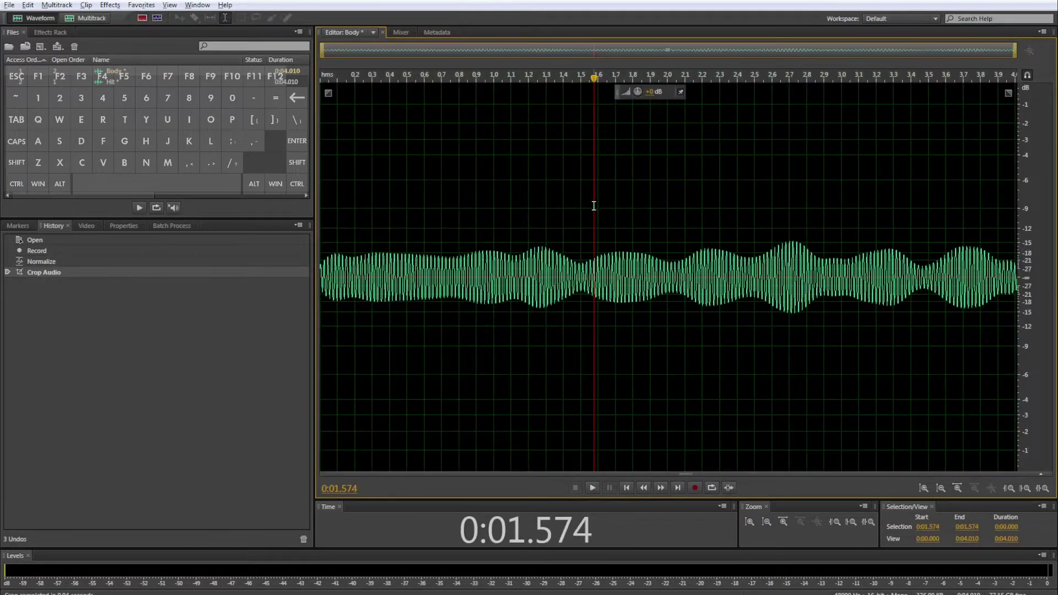
# Normalize the filtered 50 Hz tone and play it back
pyautogui.press('n')
pyautogui.press('space')
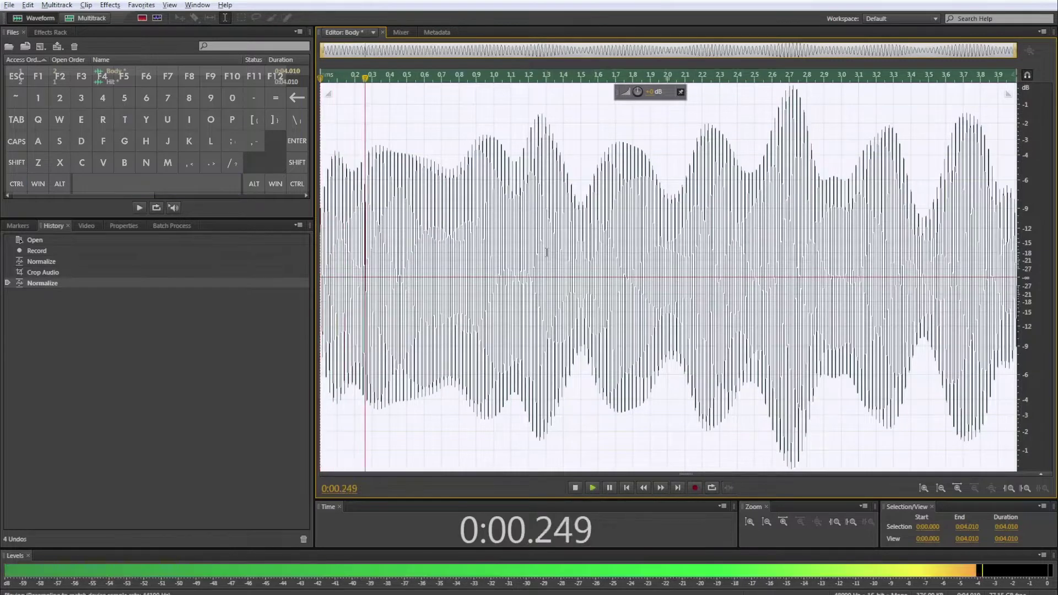
pyautogui.press('space')
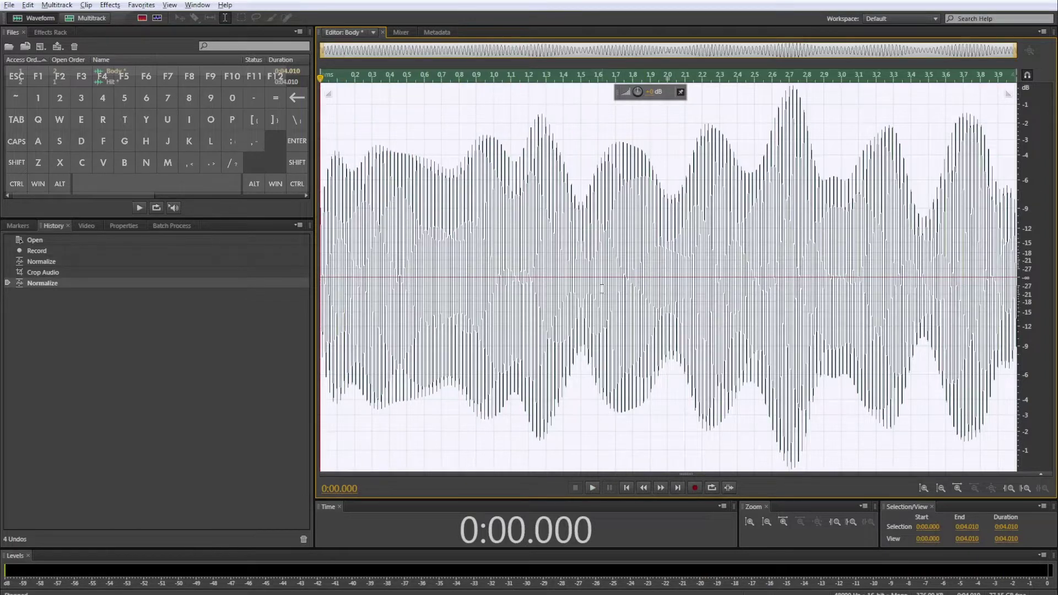
pyautogui.scroll(8, 621, 283)
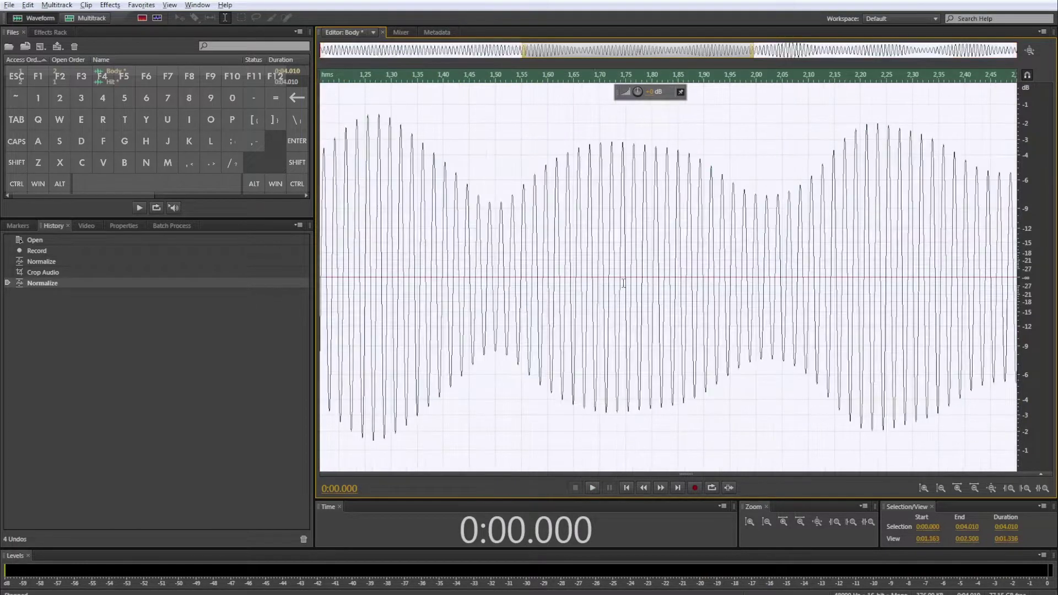
# Crop Body to a single zero-crossing-aligned cycle of the tone and normalize it
pyautogui.moveTo(618, 200); pyautogui.dragTo(658, 191)
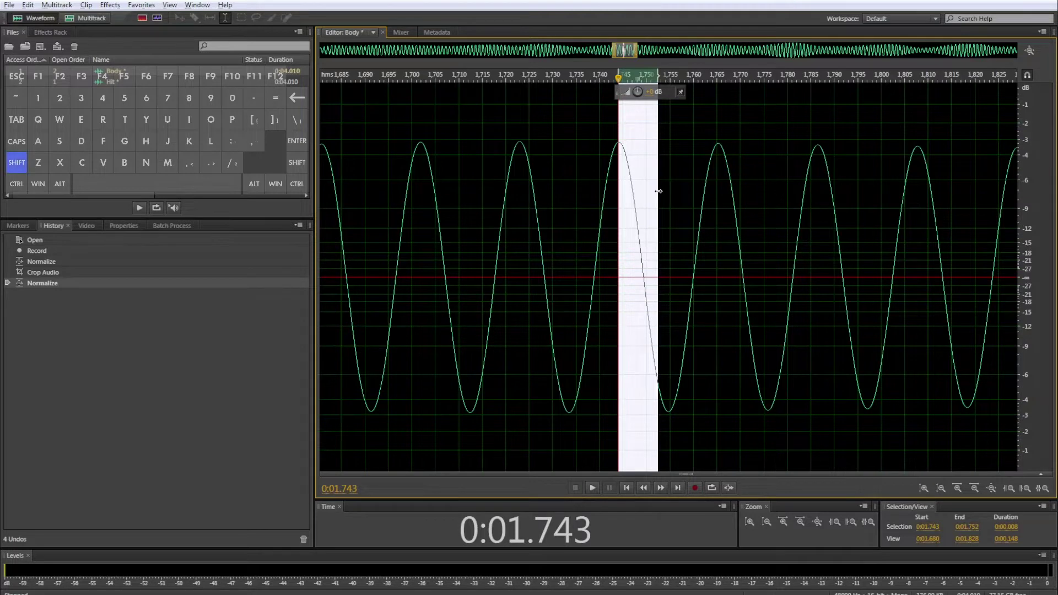
pyautogui.hotkey('shift', 'o')
pyautogui.hotkey('shift', 'i')
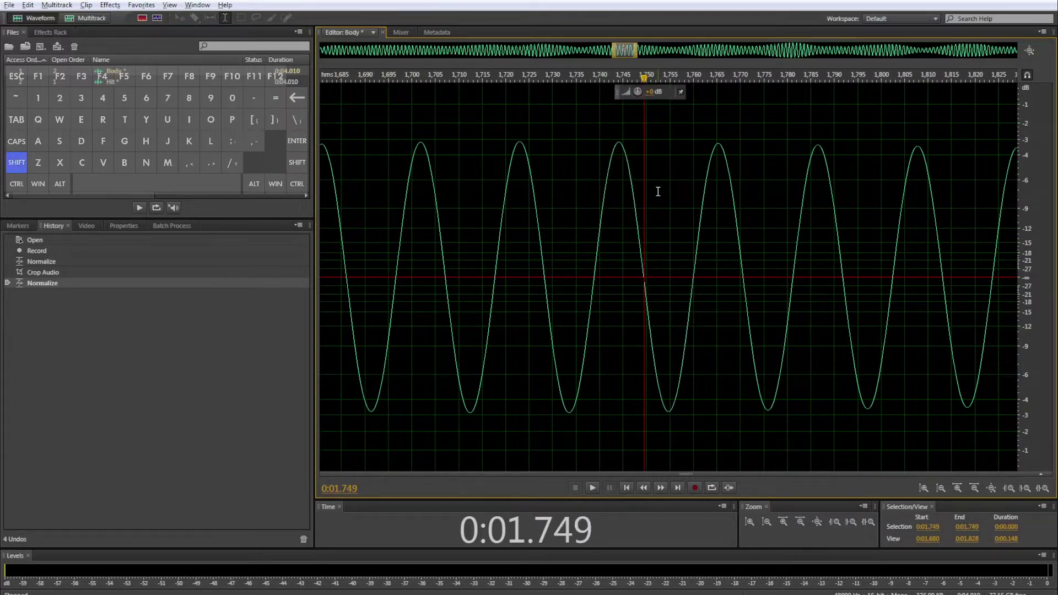
pyautogui.hotkey('shift', 'o')
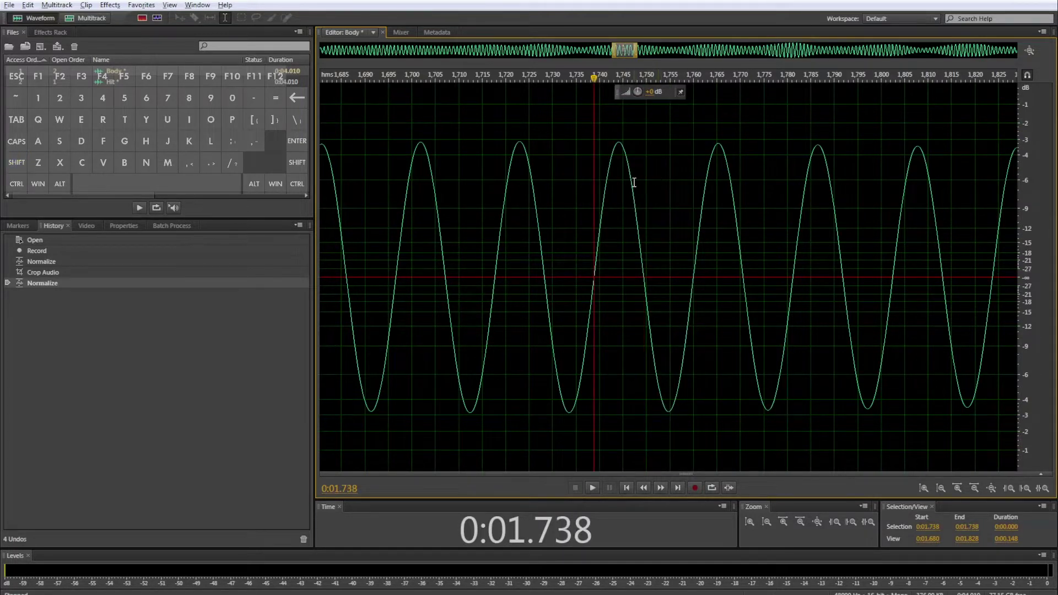
pyautogui.moveTo(622, 180); pyautogui.dragTo(663, 180)
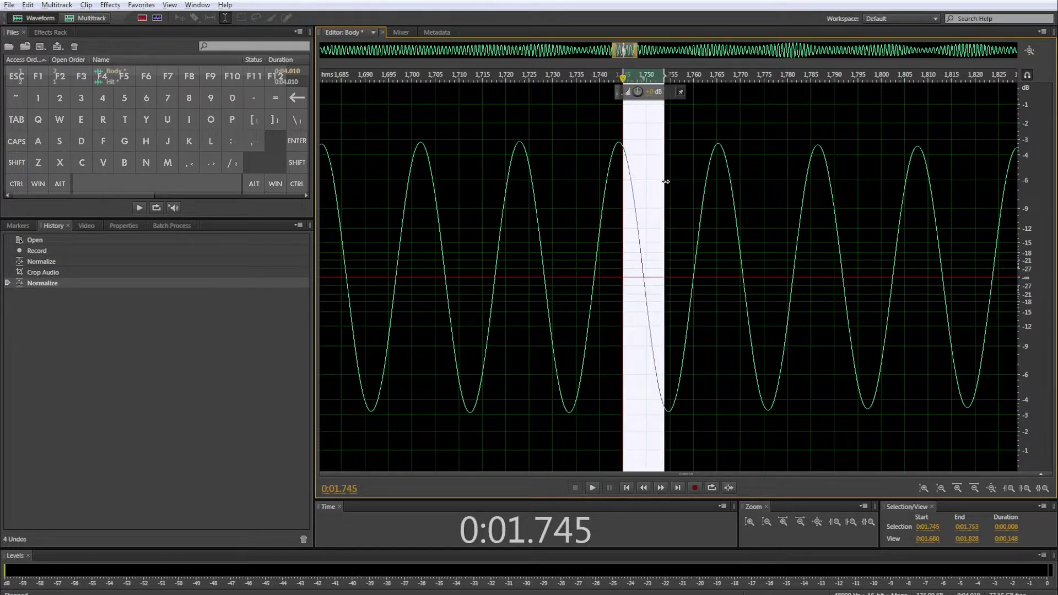
pyautogui.press('shift')
pyautogui.hotkey('shift', 'o')
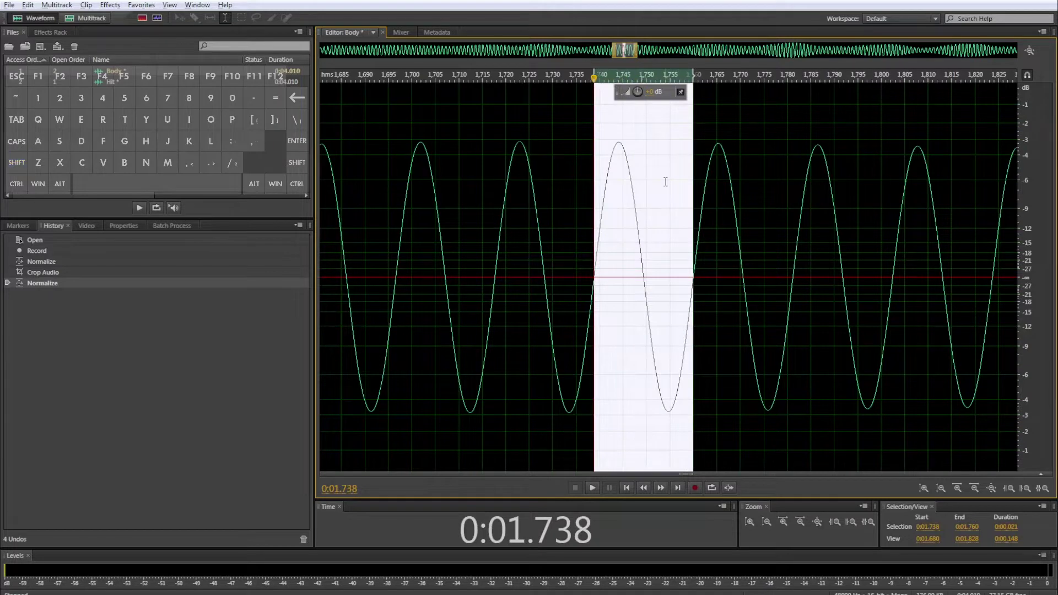
pyautogui.hotkey('shift', 'o')
pyautogui.hotkey('shift', 'o')
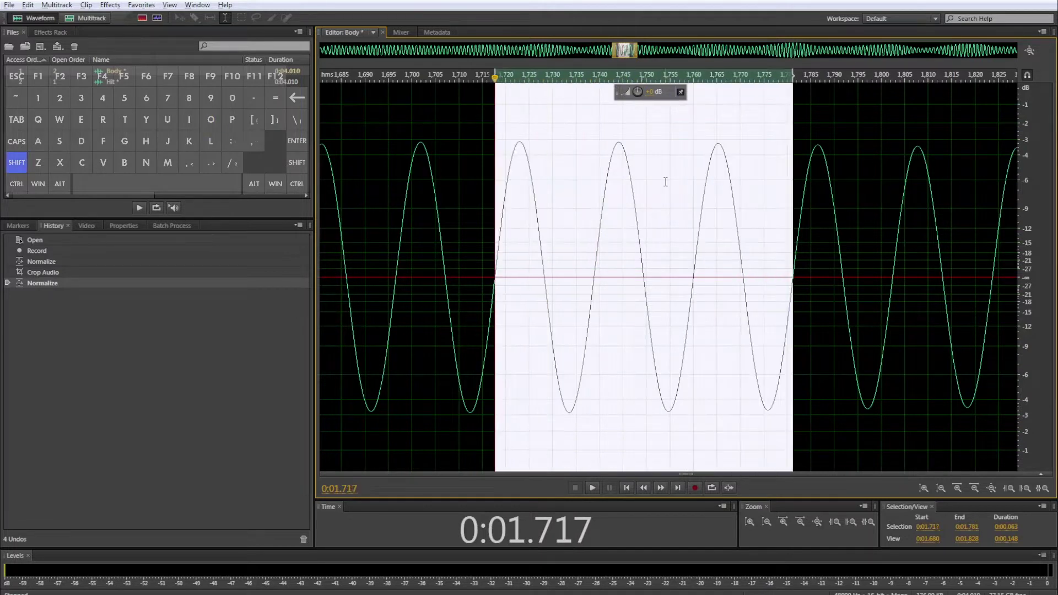
pyautogui.hotkey('shift', 'i')
pyautogui.hotkey('shift', 'i')
pyautogui.hotkey('shift', 'o')
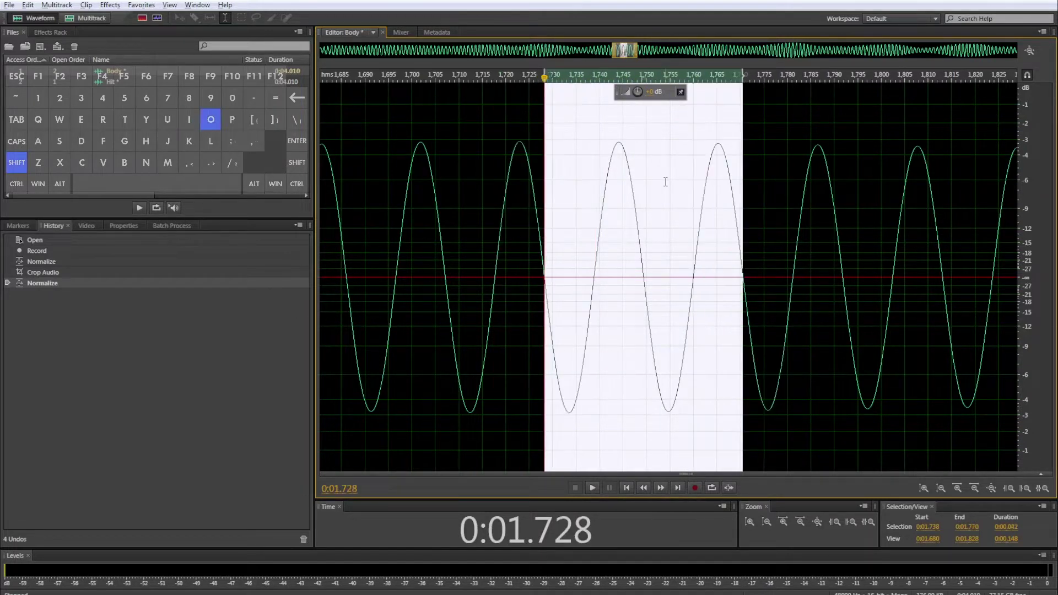
pyautogui.hotkey('shift', 'o')
pyautogui.hotkey('shift', 'i')
pyautogui.hotkey('shift', 'i')
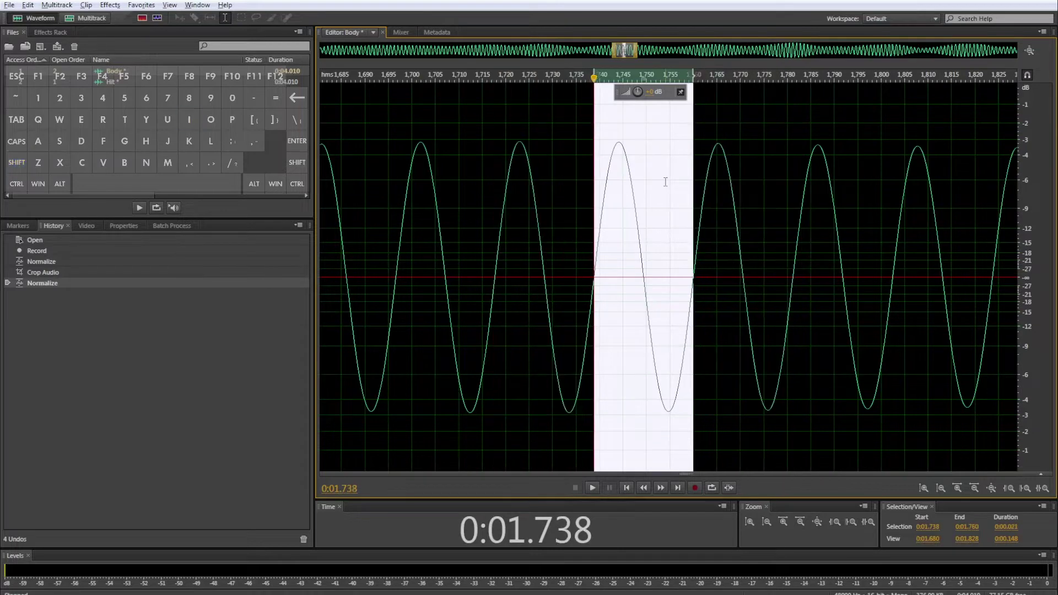
pyautogui.hotkey('ctrl', 't')
pyautogui.press('n')
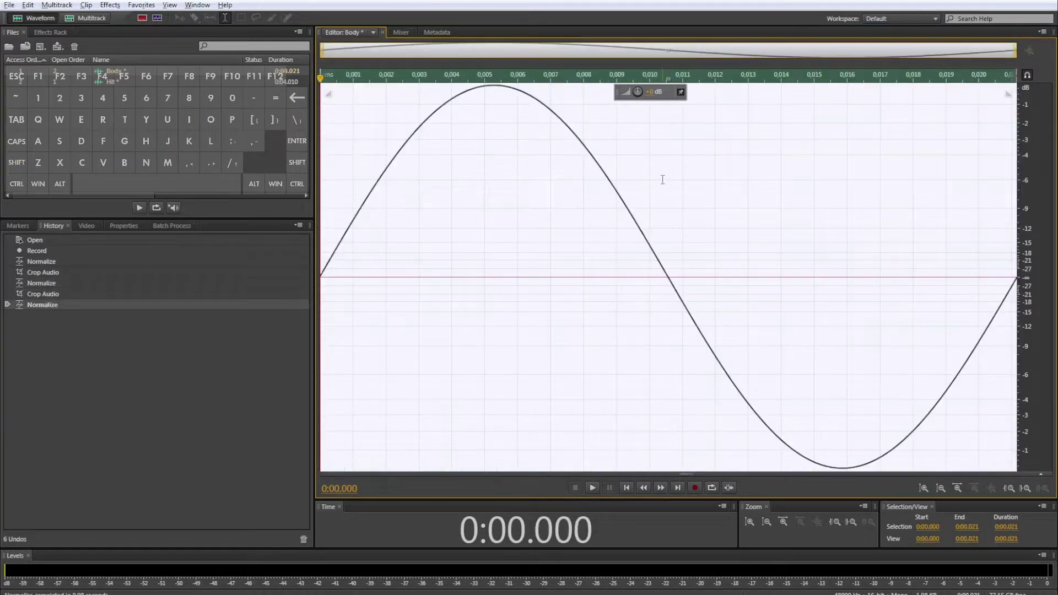
# Copy and paste the cycle repeatedly to extend Body to 2.032 seconds
pyautogui.hotkey('ctrl', 'a')
pyautogui.hotkey('ctrl', 'c')
pyautogui.hotkey('ctrl', 'c')
pyautogui.hotkey('ctrl', 'v')
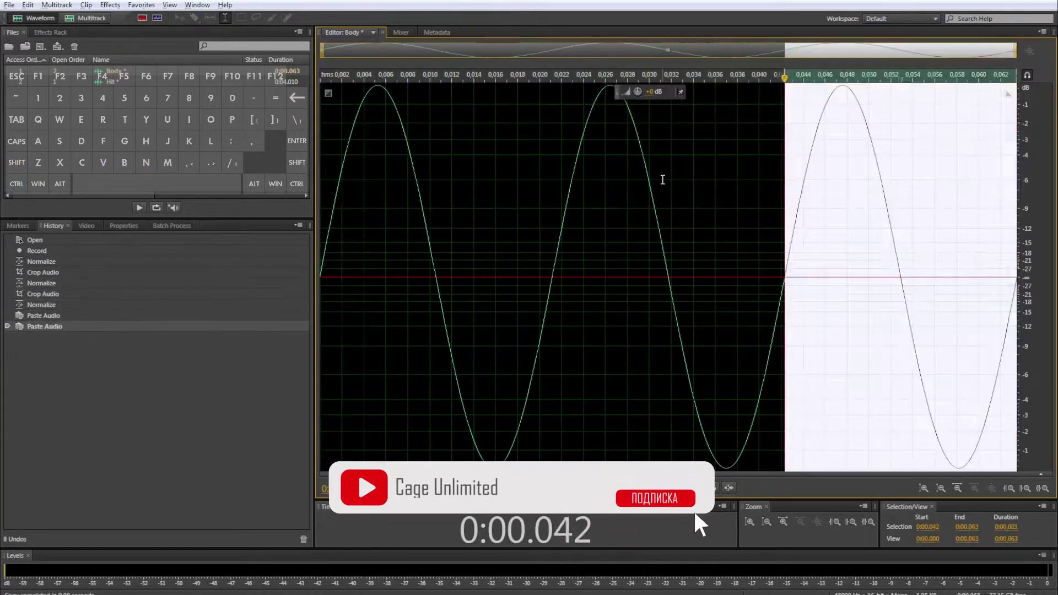
pyautogui.hotkey('ctrl', 'v')
pyautogui.hotkey('ctrl', 'v')
pyautogui.hotkey('ctrl', 'a')
pyautogui.hotkey('ctrl', 'c')
pyautogui.hotkey('ctrl', 'v')
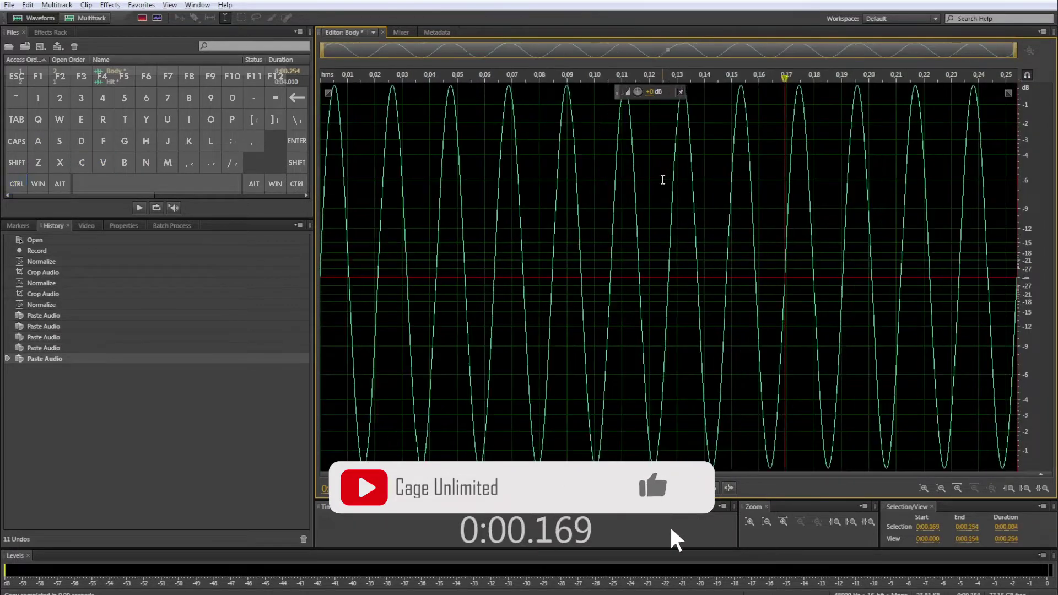
pyautogui.hotkey('ctrl', 'v')
pyautogui.hotkey('ctrl', 'v')
pyautogui.hotkey('ctrl', 'a')
pyautogui.hotkey('ctrl', 'v')
pyautogui.hotkey('ctrl', 'v')
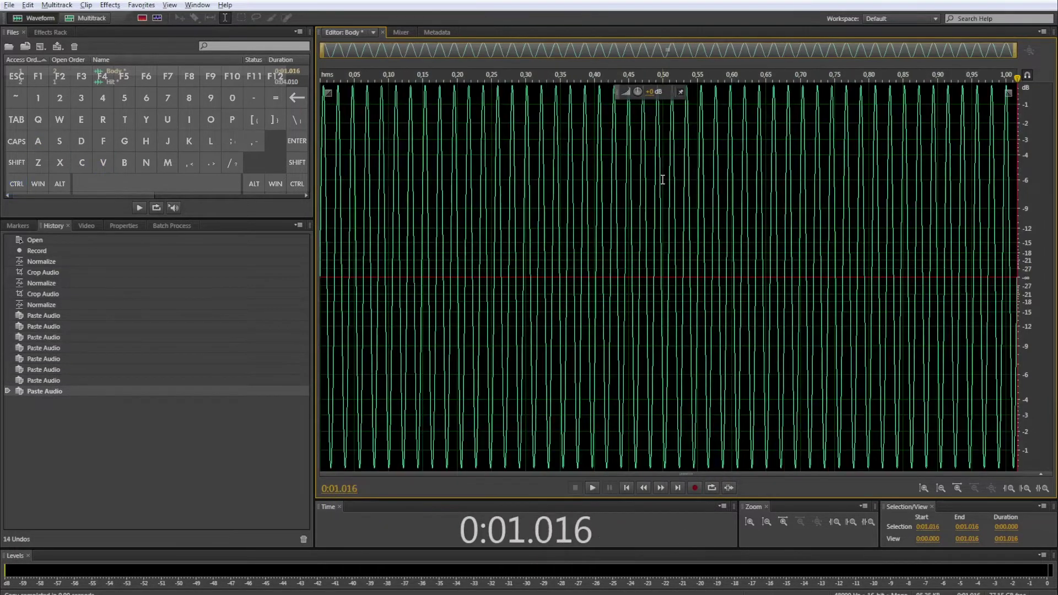
pyautogui.hotkey('ctrl', 'a')
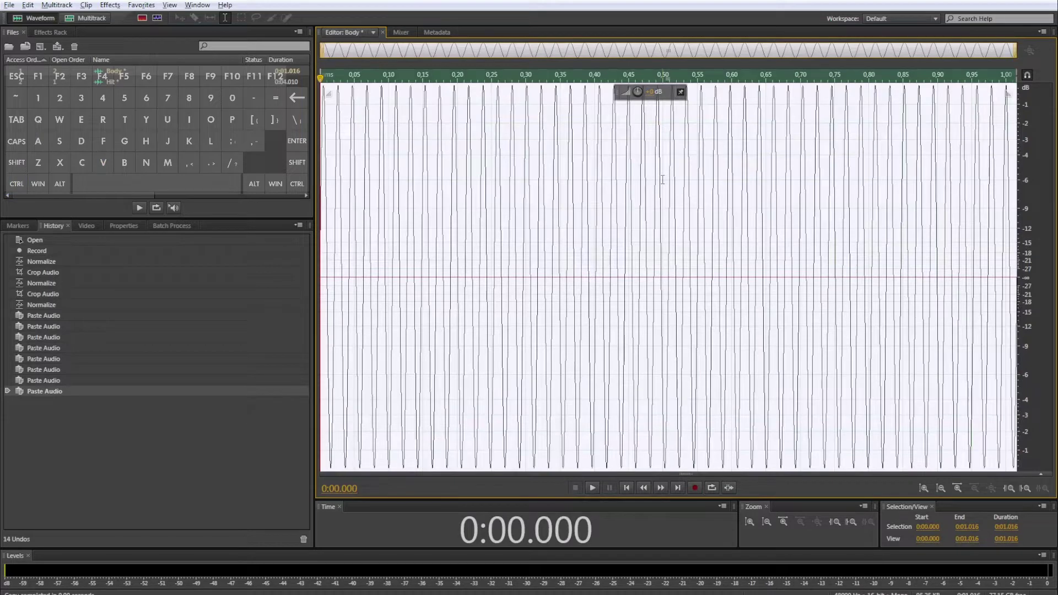
pyautogui.hotkey('ctrl', 'v')
pyautogui.hotkey('ctrl', 'v')
pyautogui.hotkey('ctrl', 'v')
pyautogui.hotkey('ctrl', 'a')
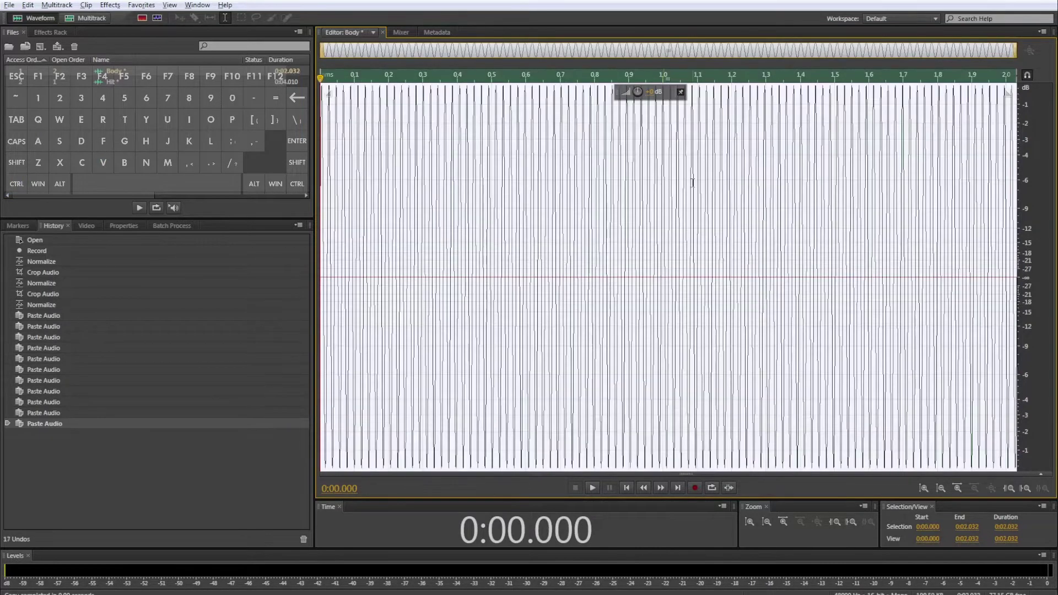
# Play the lengthened tone, then switch to the Hit noise file
pyautogui.press('space')
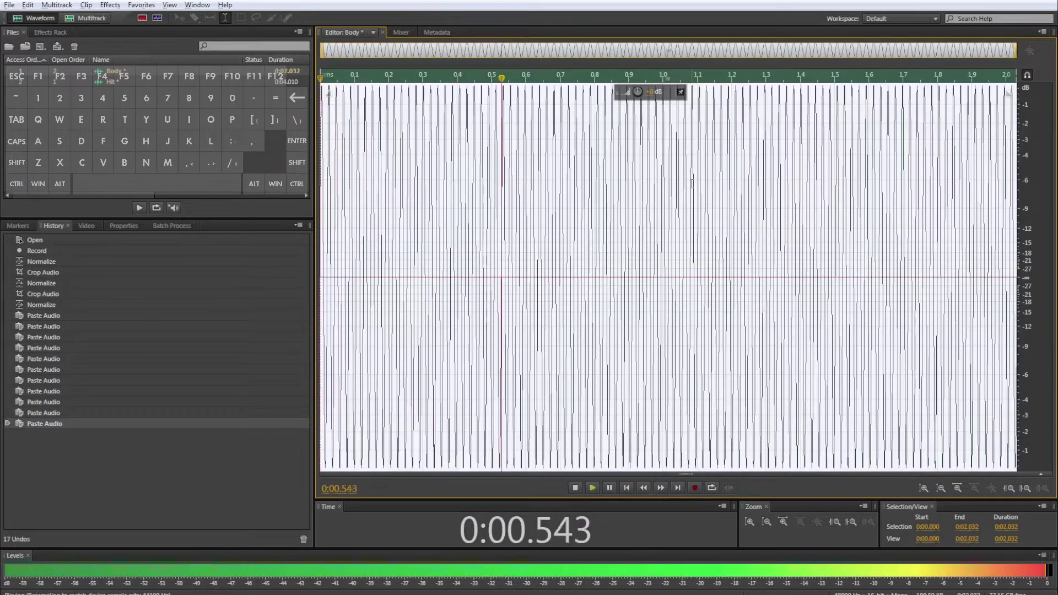
pyautogui.press('space')
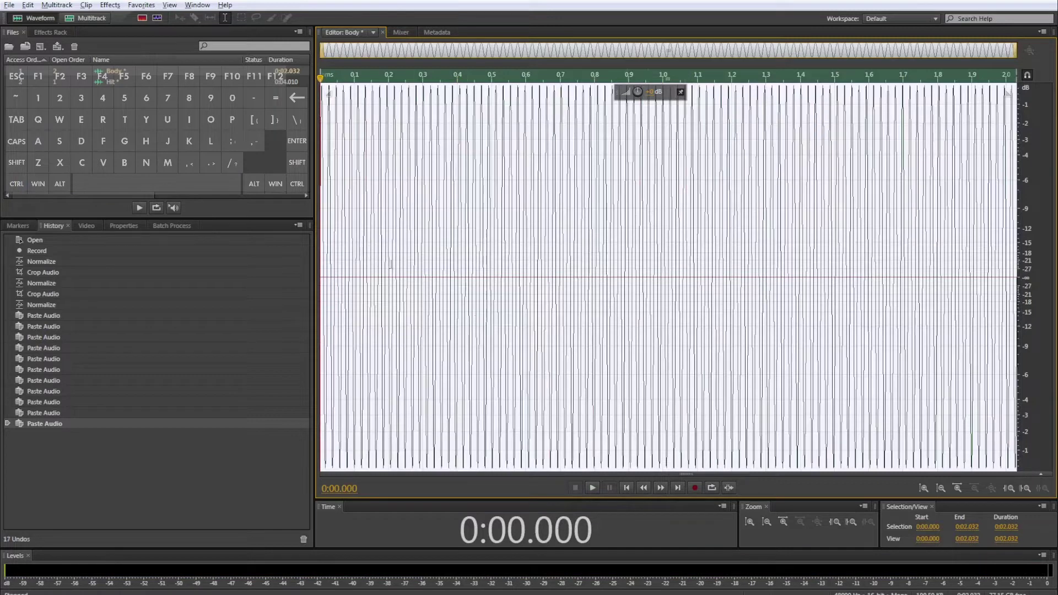
pyautogui.doubleClick(136, 79)
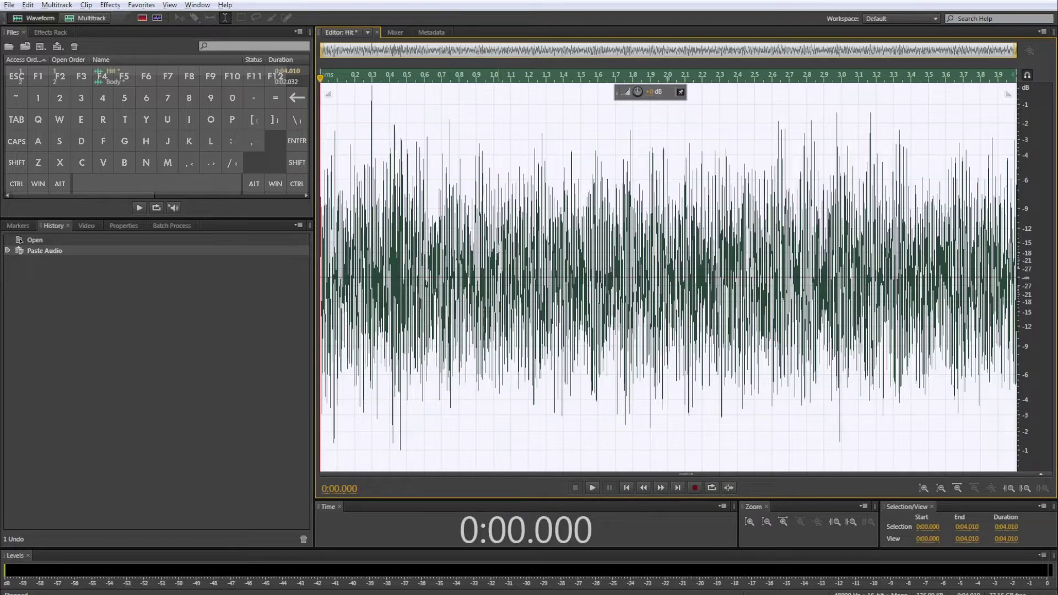
# Crop Hit to a 28 ms stretch around 1.142–1.171 s, normalize, fade out, and preview
pyautogui.click(519, 242)
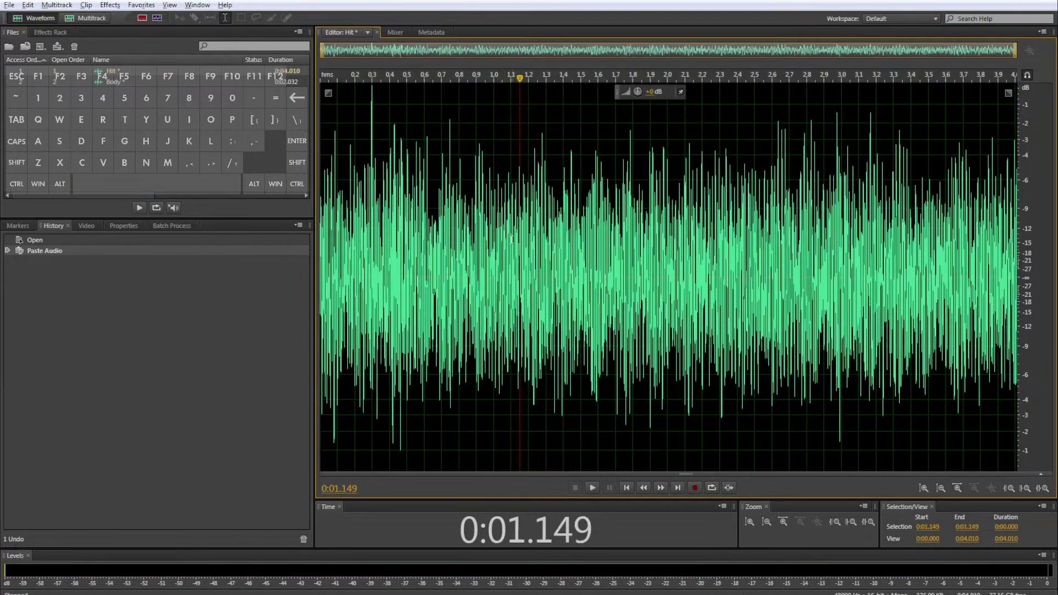
pyautogui.scroll(5, 512, 240)
pyautogui.moveTo(510, 248); pyautogui.dragTo(642, 270)
pyautogui.hotkey('ctrl', 't')
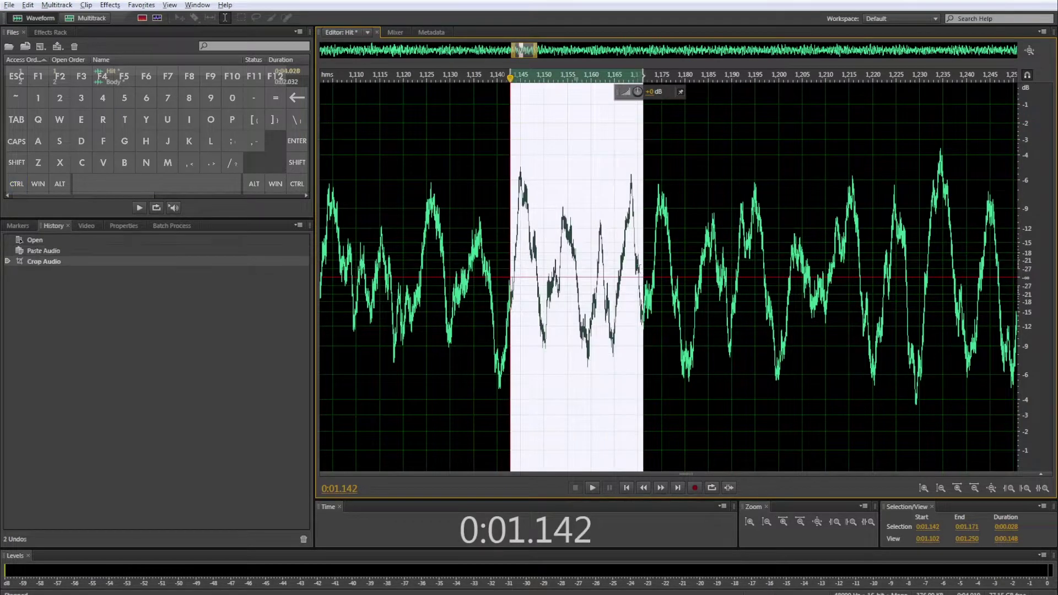
pyautogui.press('n')
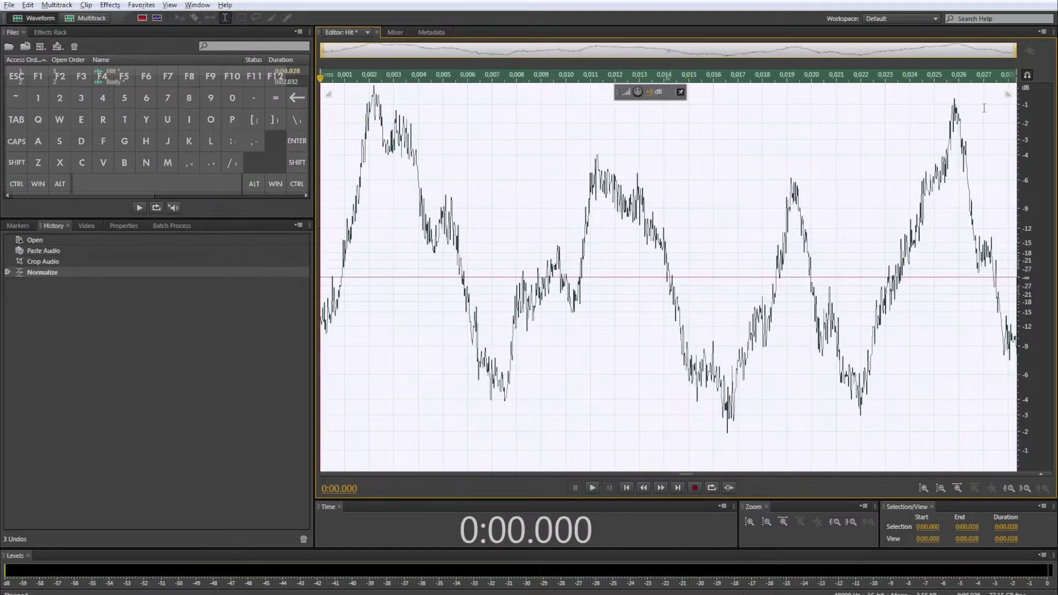
pyautogui.moveTo(1008, 94); pyautogui.dragTo(489, 88)
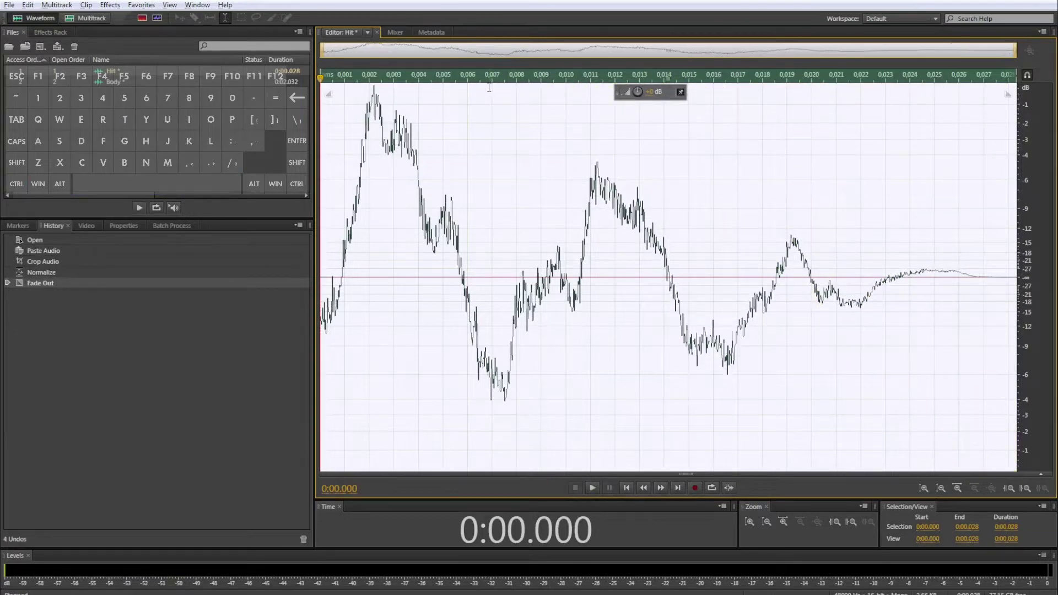
pyautogui.press('space')
# Mix-paste the copied Hit snippet at the start of Body, normalize the result, and play it
pyautogui.hotkey('ctrl', 'c')
pyautogui.doubleClick(147, 84)
pyautogui.click(706, 257)
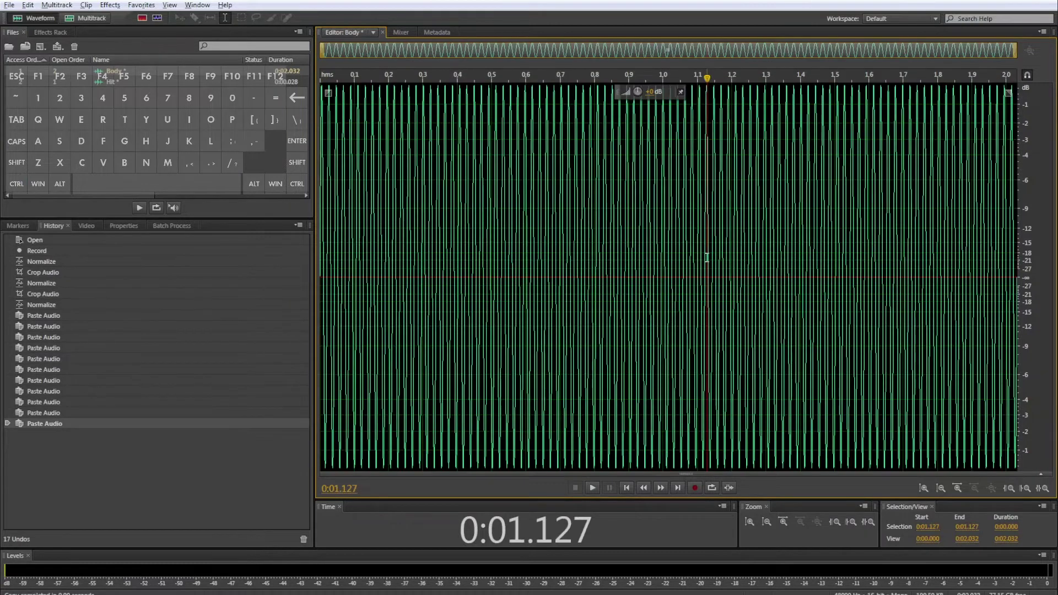
pyautogui.press('Home')
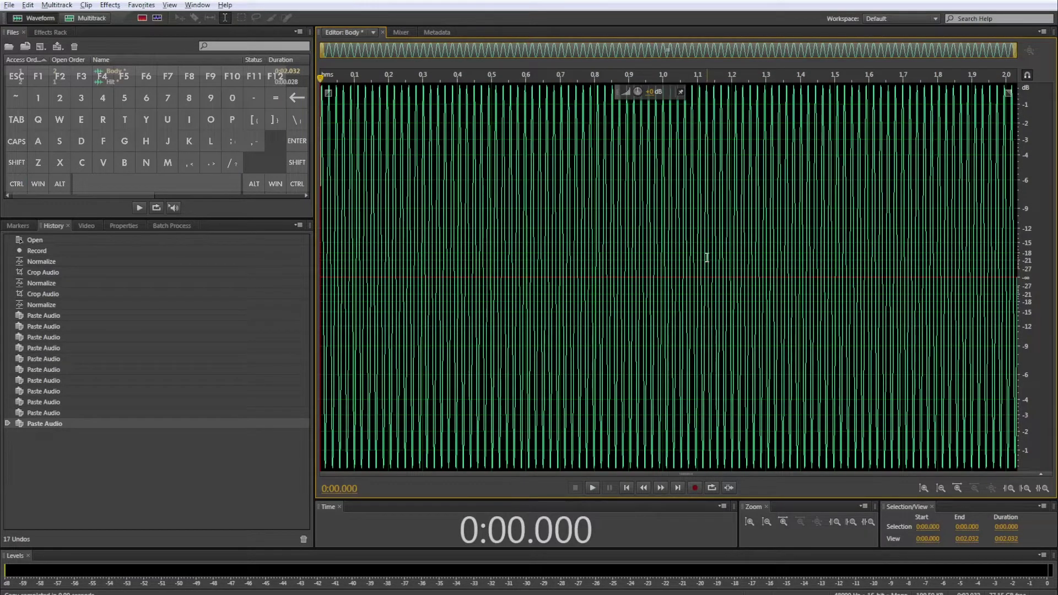
pyautogui.hotkey('ctrl', 'shift', 'v')
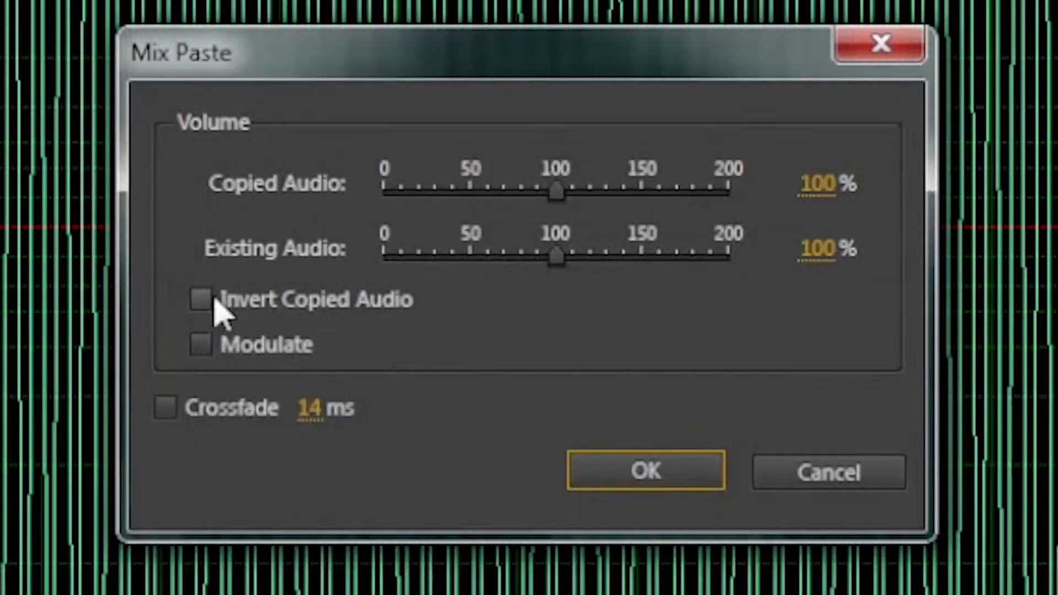
pyautogui.click(611, 484)
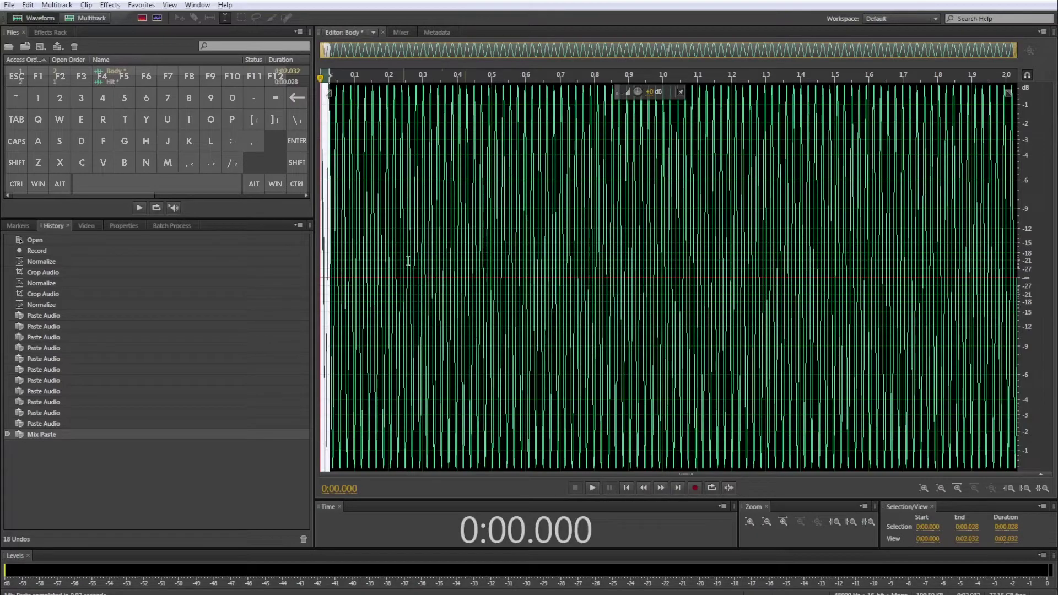
pyautogui.click(362, 236)
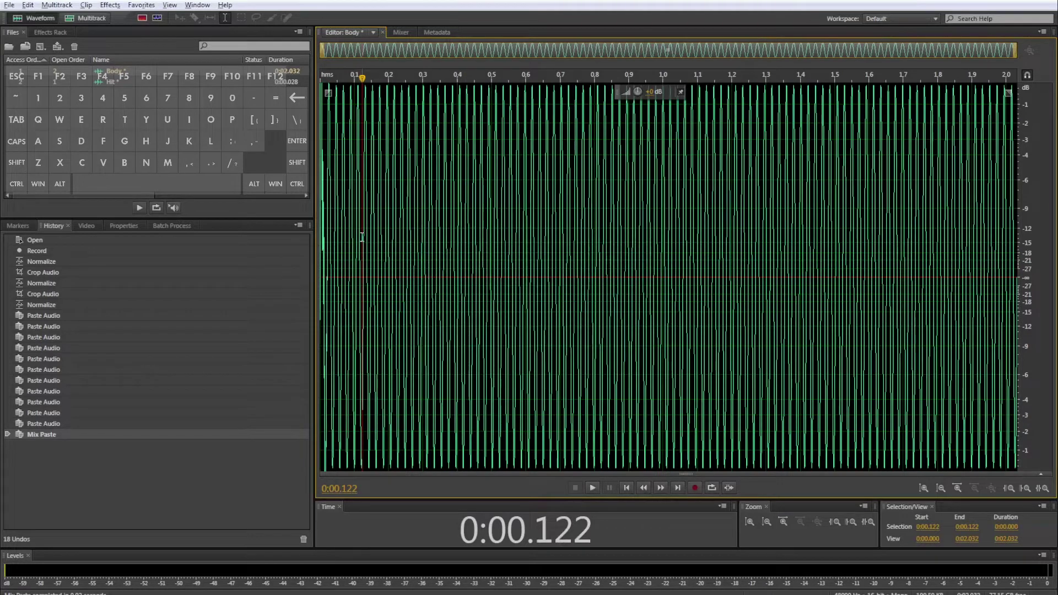
pyautogui.press('n')
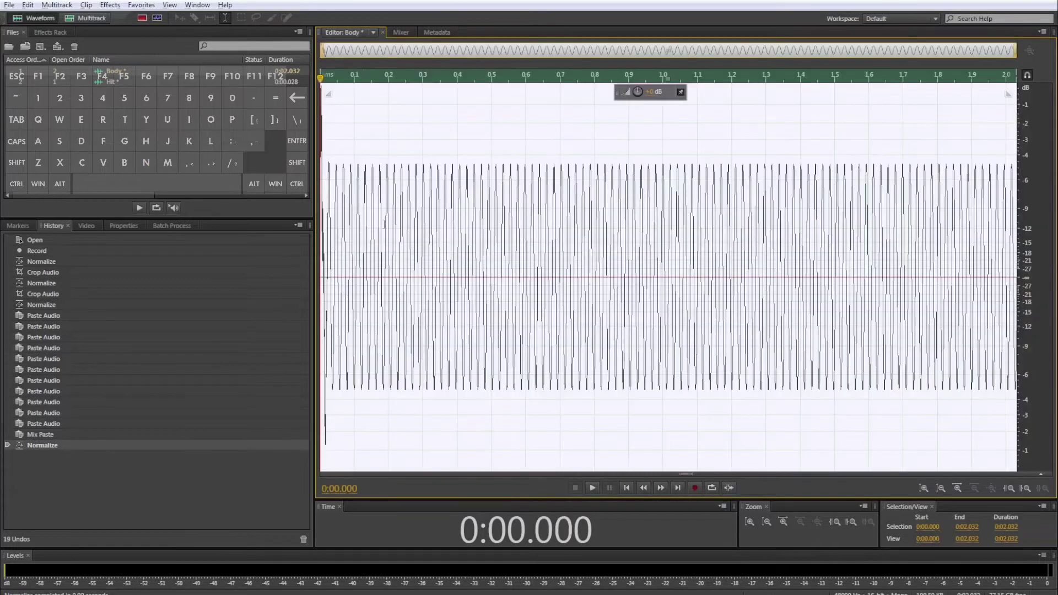
pyautogui.press('space')
pyautogui.press('space')
pyautogui.press('space')
pyautogui.press('space')
# Apply Stretch and Pitch to Body: pitch shift 15 to final 0, Lock (Resample) on
pyautogui.click(109, 5)
pyautogui.moveTo(215, 260)
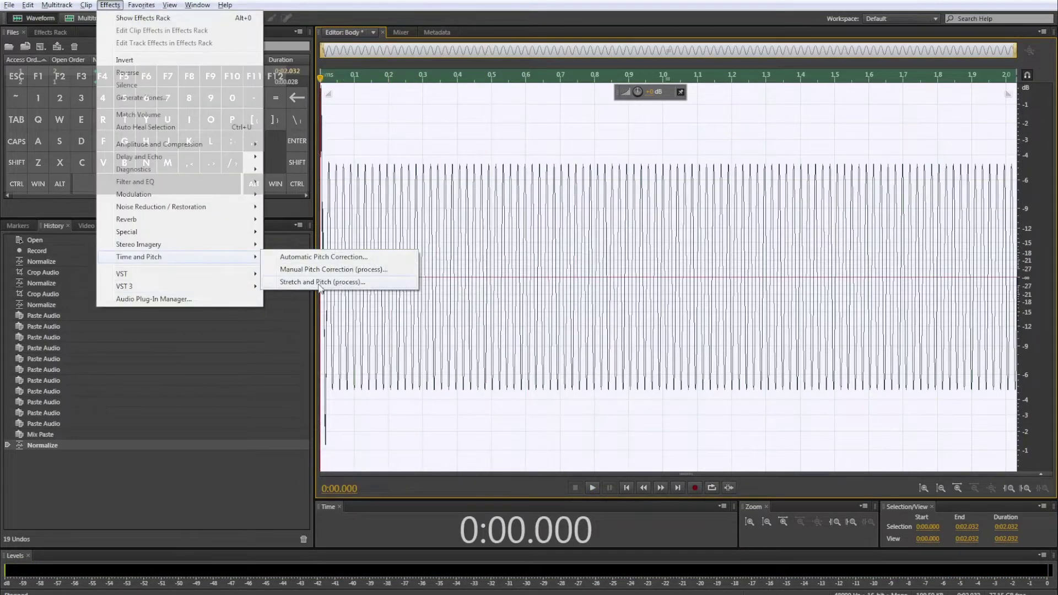
pyautogui.click(318, 286)
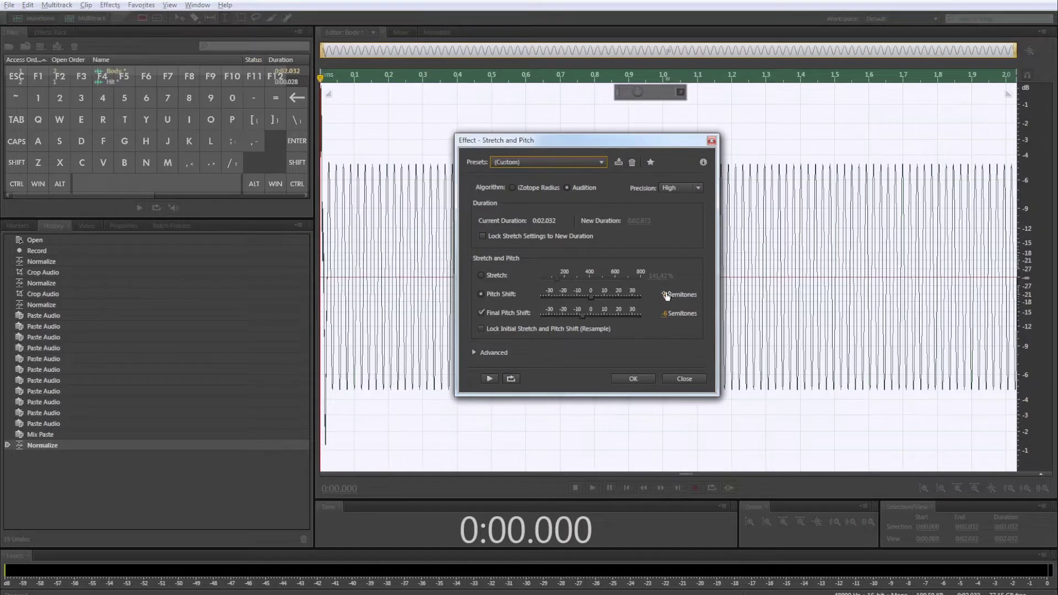
pyautogui.click(665, 294)
pyautogui.write('15')
pyautogui.press('Return')
pyautogui.click(664, 314)
pyautogui.write('0')
pyautogui.press('Return')
pyautogui.click(480, 329)
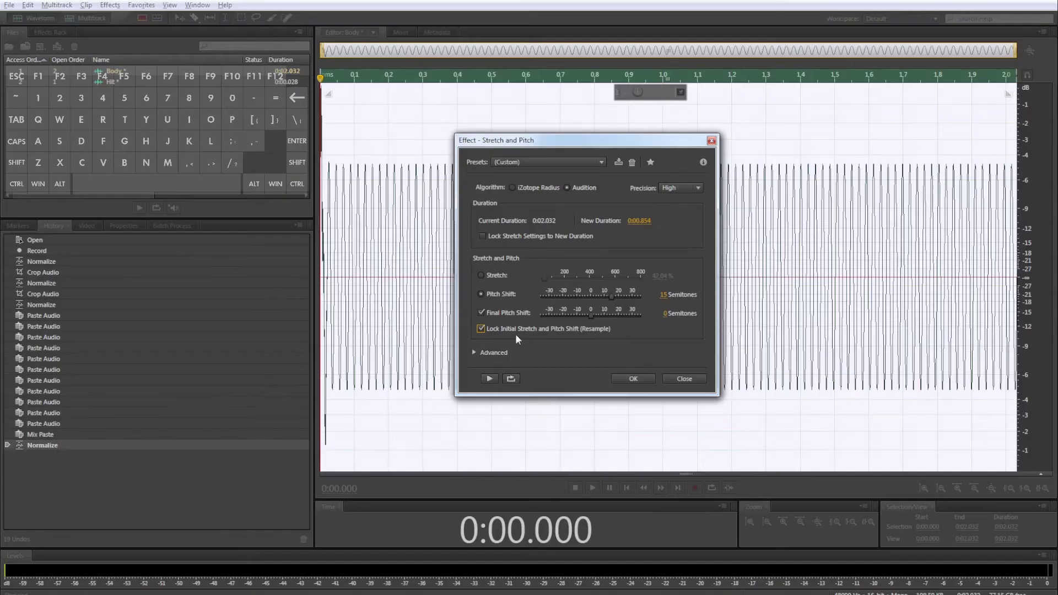
pyautogui.click(634, 378)
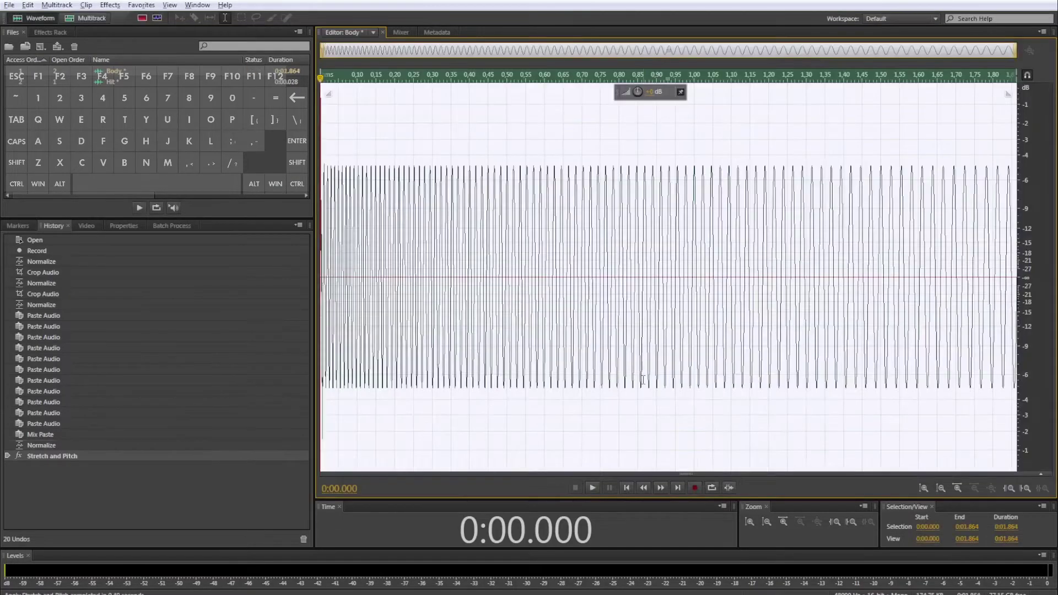
pyautogui.press('space')
pyautogui.press('space')
# Try a second pitch-sweep pass, then undo it to keep one sweep
pyautogui.hotkey('shift', 'r')
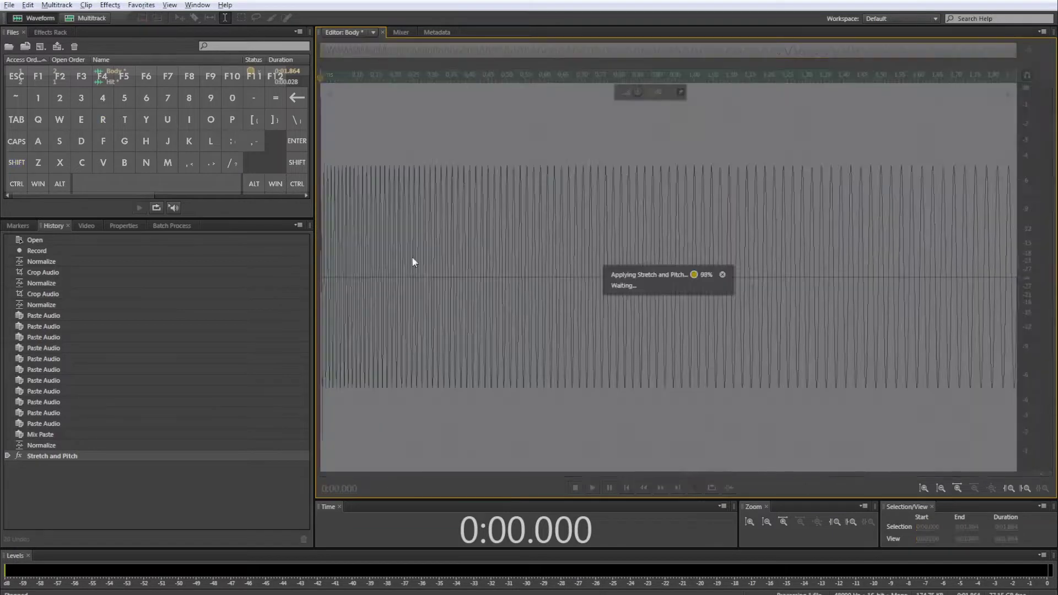
pyautogui.press('space')
pyautogui.press('space')
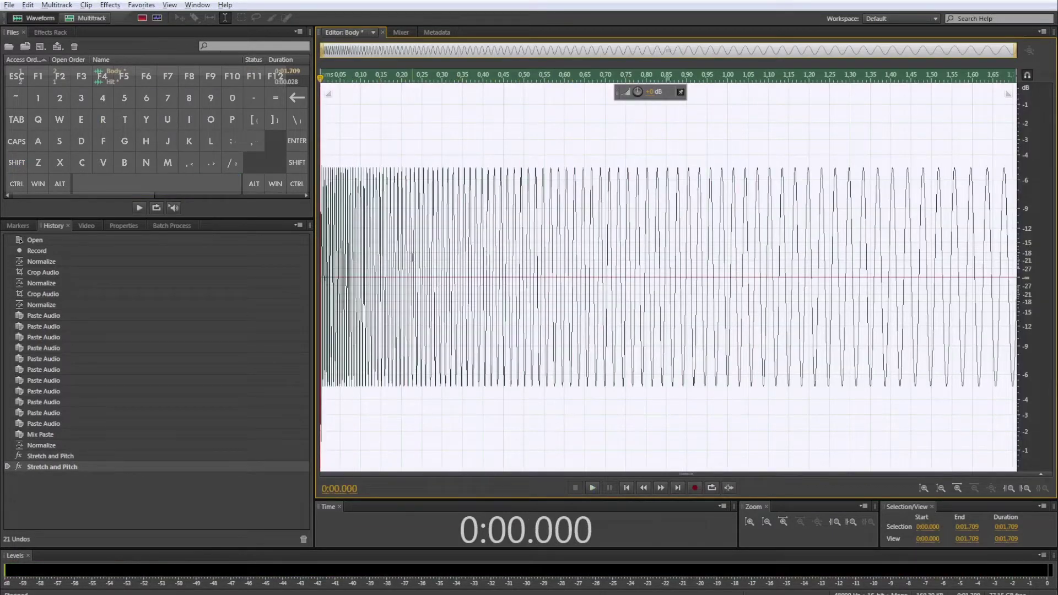
pyautogui.hotkey('ctrl', 'z')
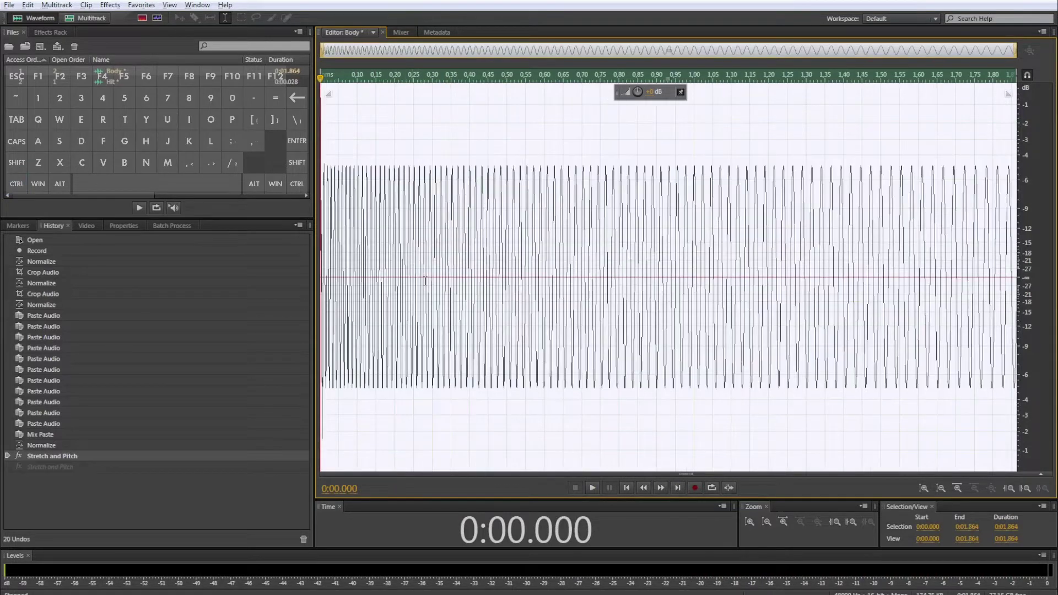
pyautogui.press('space')
pyautogui.press('space')
# Apply the Tube-modeled Compressor to Body twice and listen
pyautogui.click(118, 9)
pyautogui.moveTo(206, 144)
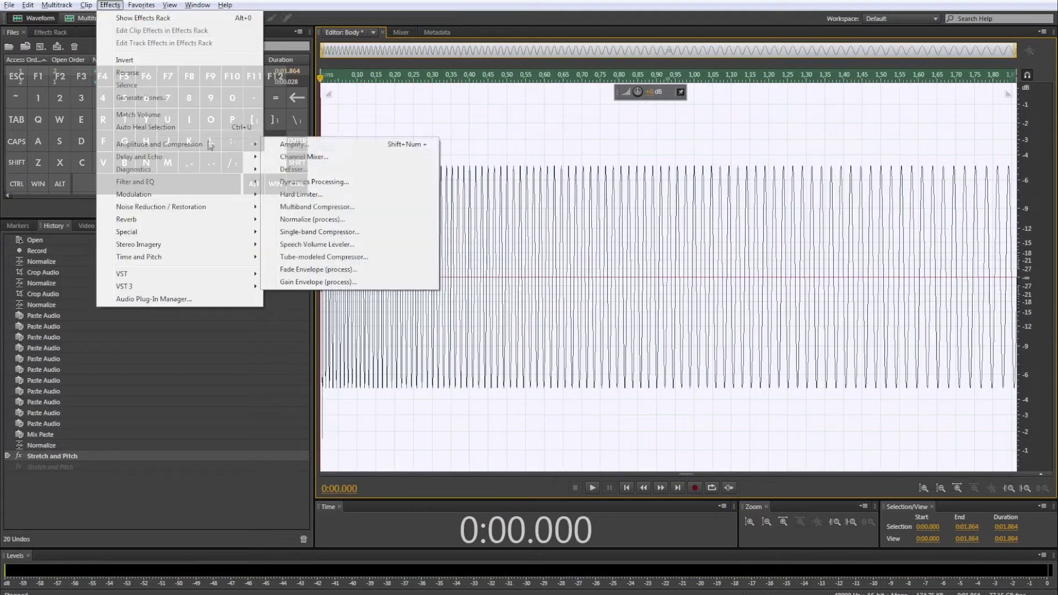
pyautogui.click(353, 257)
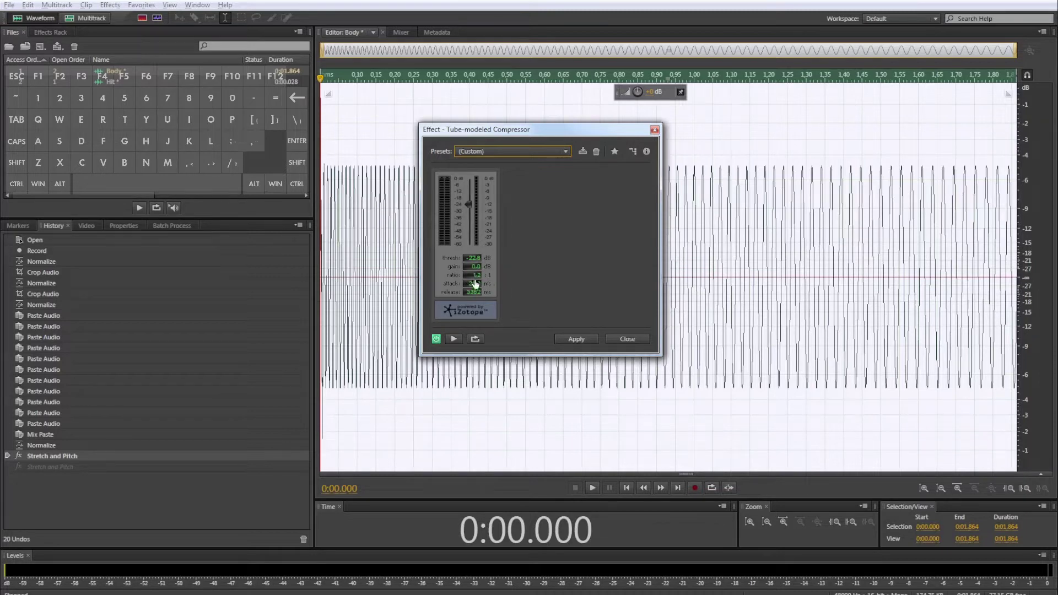
pyautogui.click(576, 338)
pyautogui.hotkey('shift', 'r')
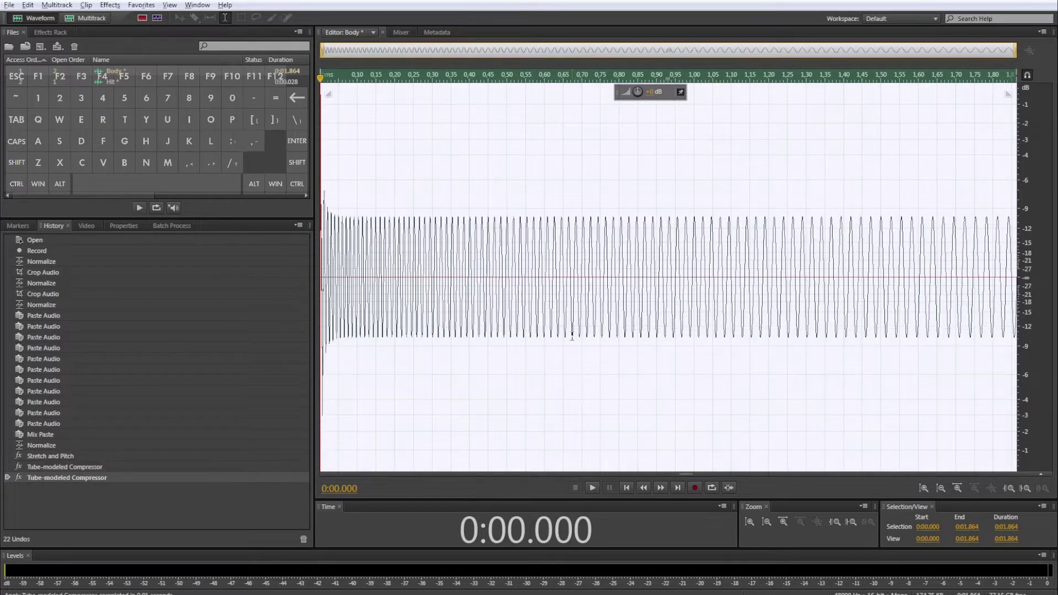
pyautogui.press('space')
pyautogui.press('space')
# Apply the Hard Limiter with 10 dB input boost and play the louder result
pyautogui.click(113, 5)
pyautogui.moveTo(198, 144)
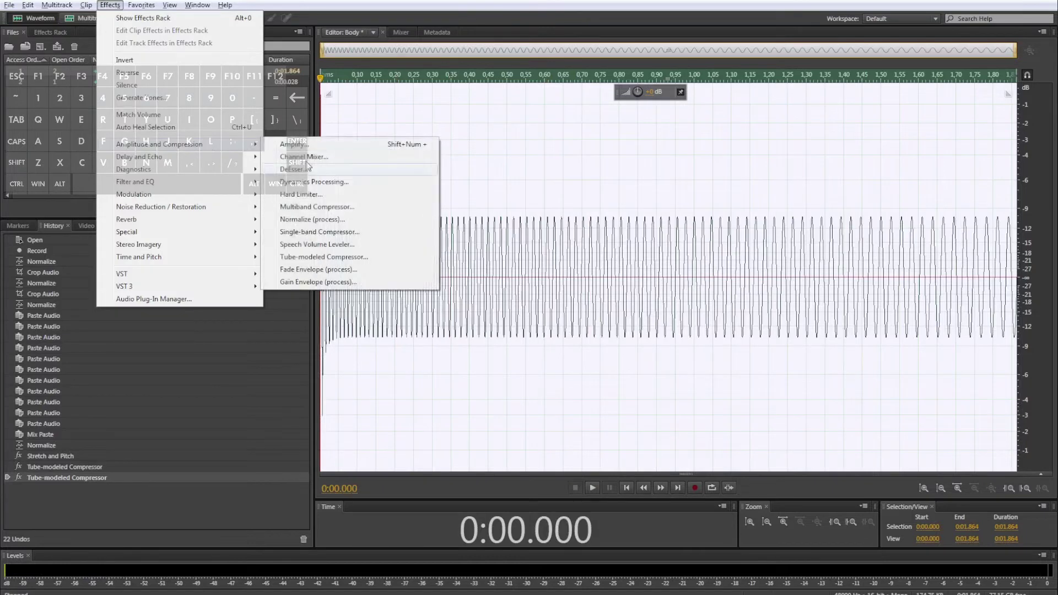
pyautogui.click(325, 195)
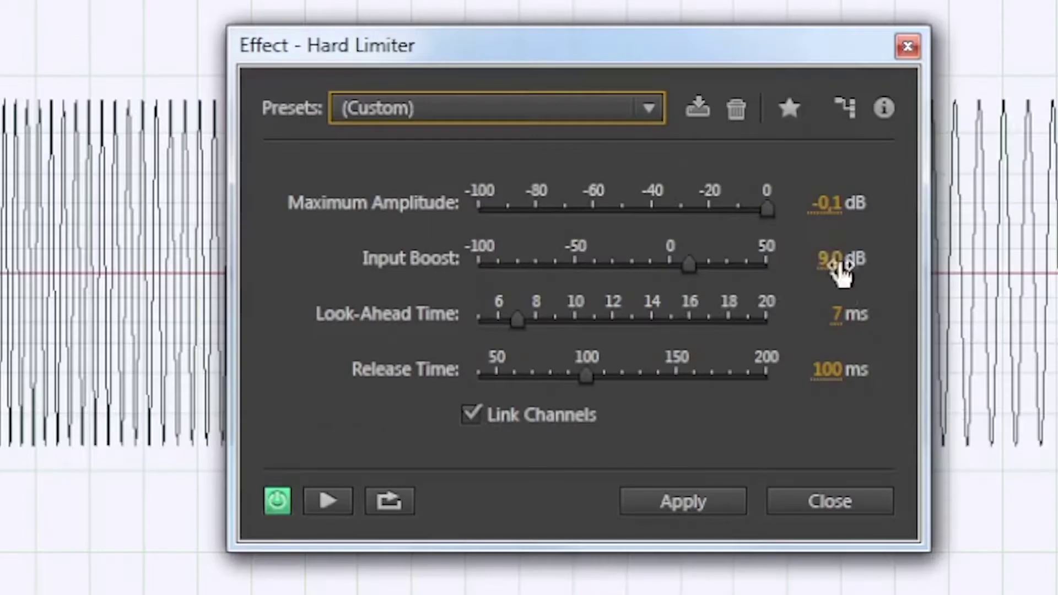
pyautogui.click(635, 272)
pyautogui.write('10')
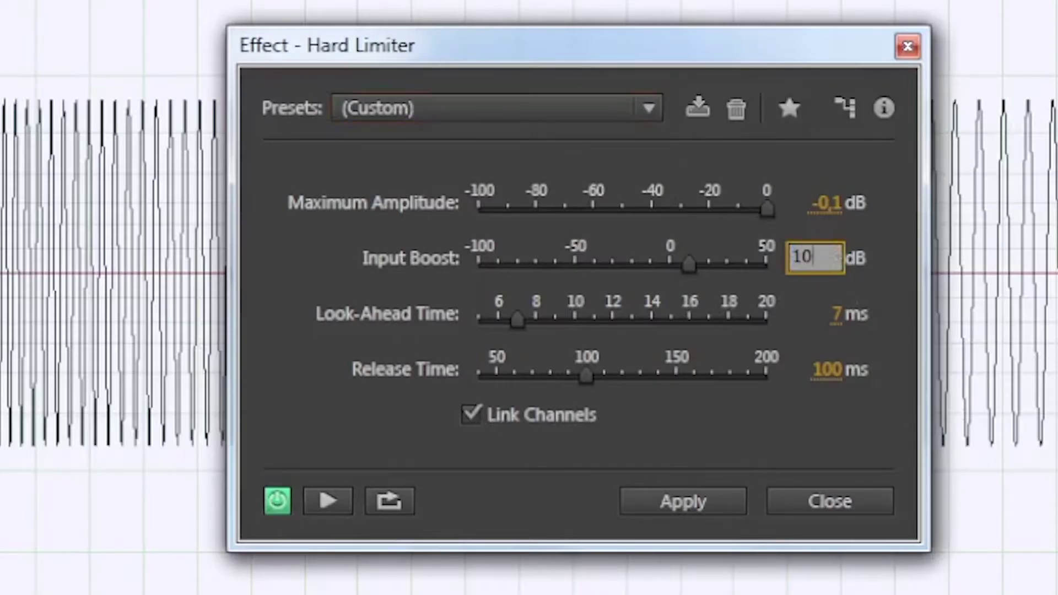
pyautogui.press('Return')
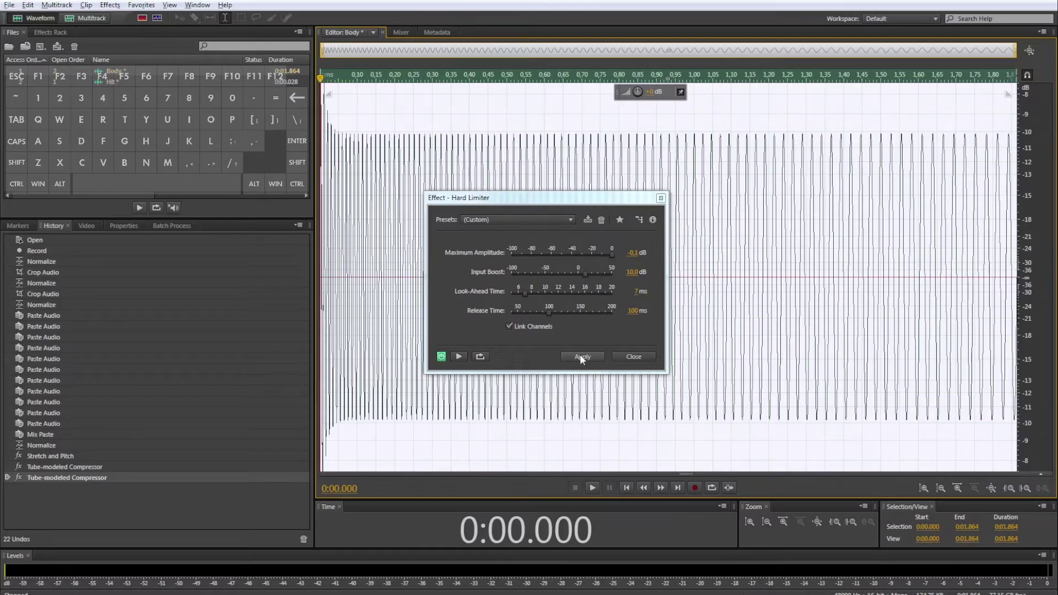
pyautogui.click(579, 355)
pyautogui.press('space')
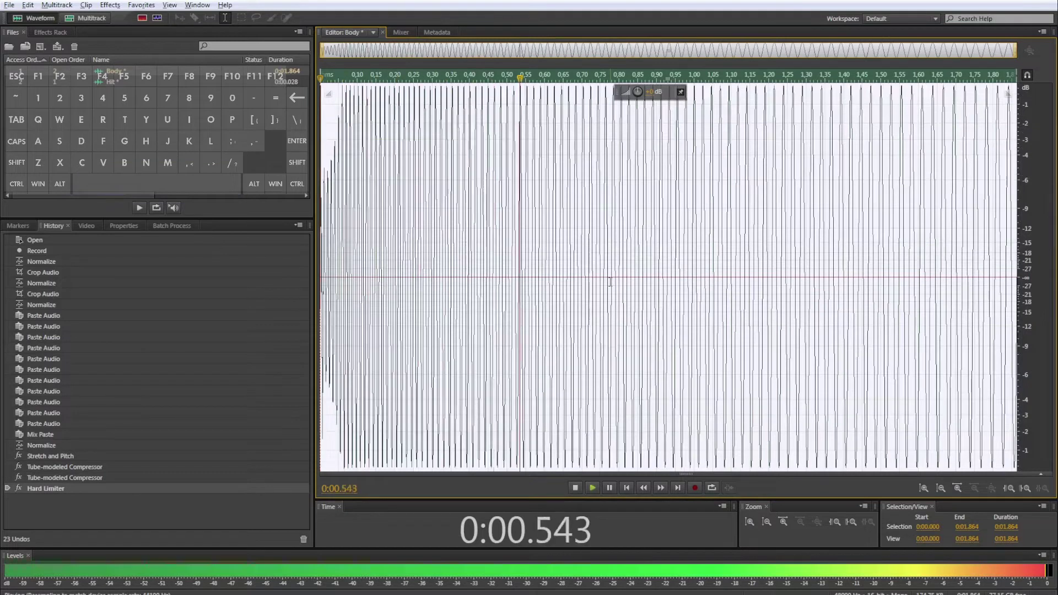
pyautogui.press('space')
pyautogui.press('space')
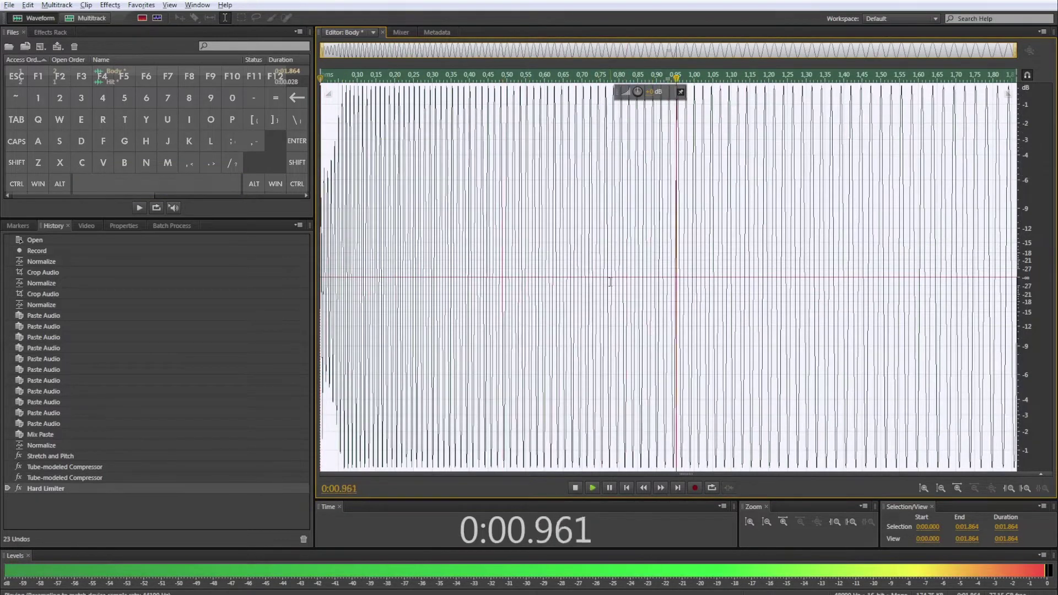
pyautogui.press('space')
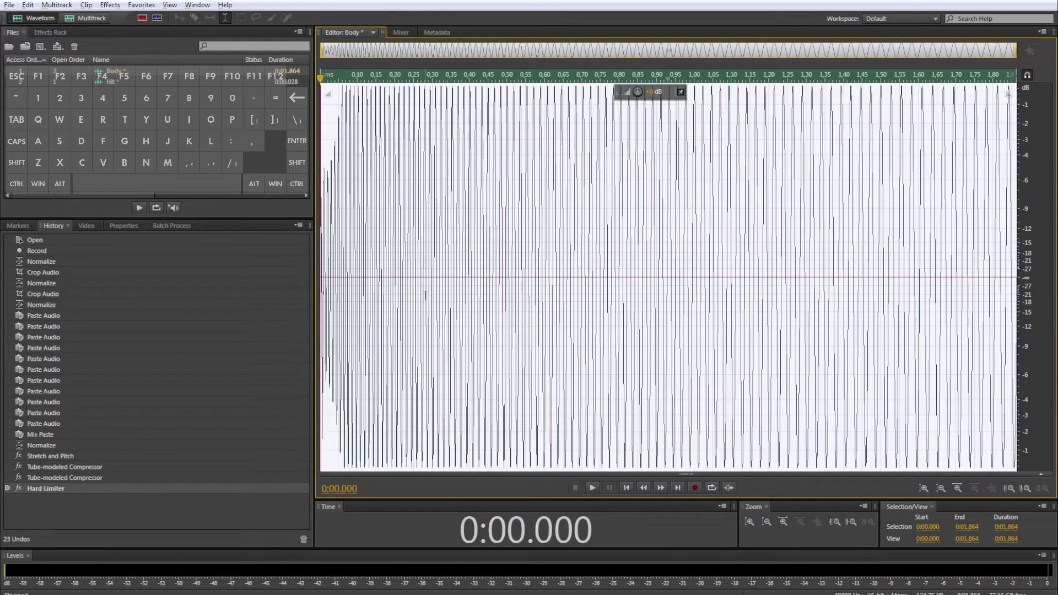
# Apply a Parametric Equalizer 80 Hz, 24 dB/Oct high-pass to Body through the Effects Rack
pyautogui.hotkey('alt', '0')
pyautogui.click(297, 72)
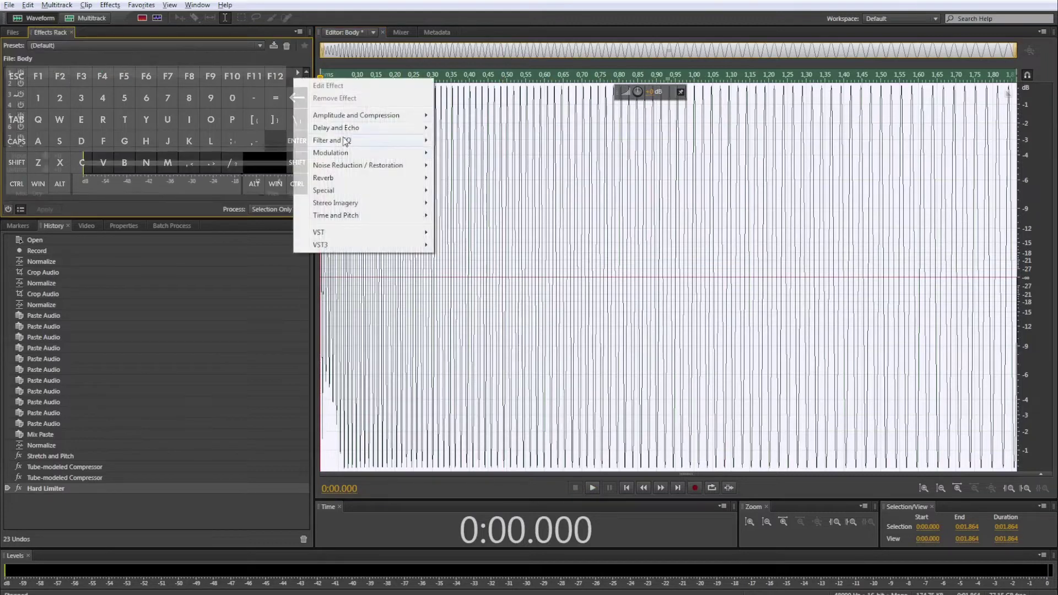
pyautogui.moveTo(386, 140)
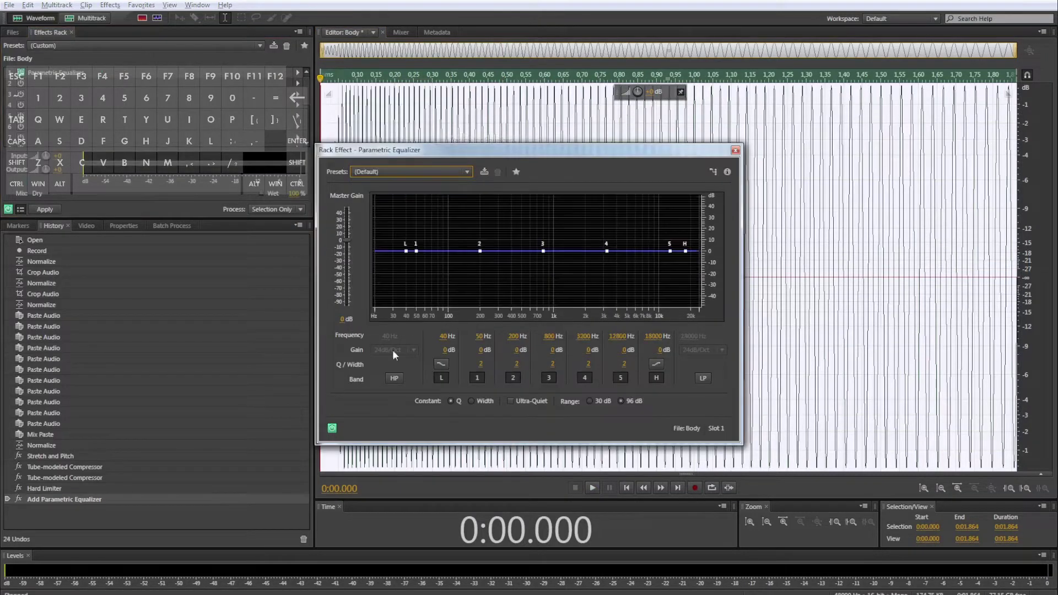
pyautogui.click(393, 378)
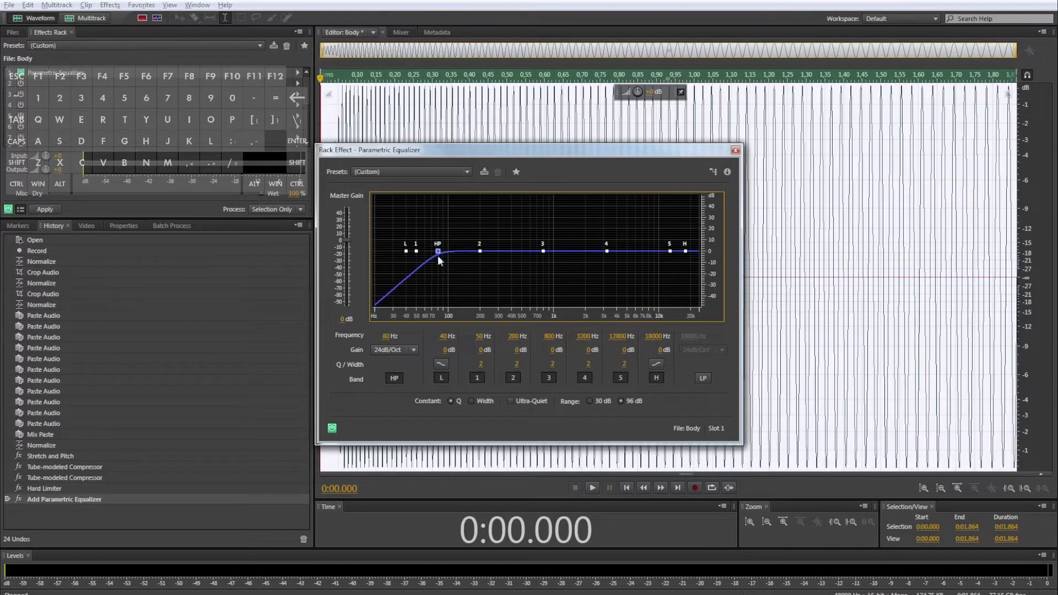
pyautogui.press('space')
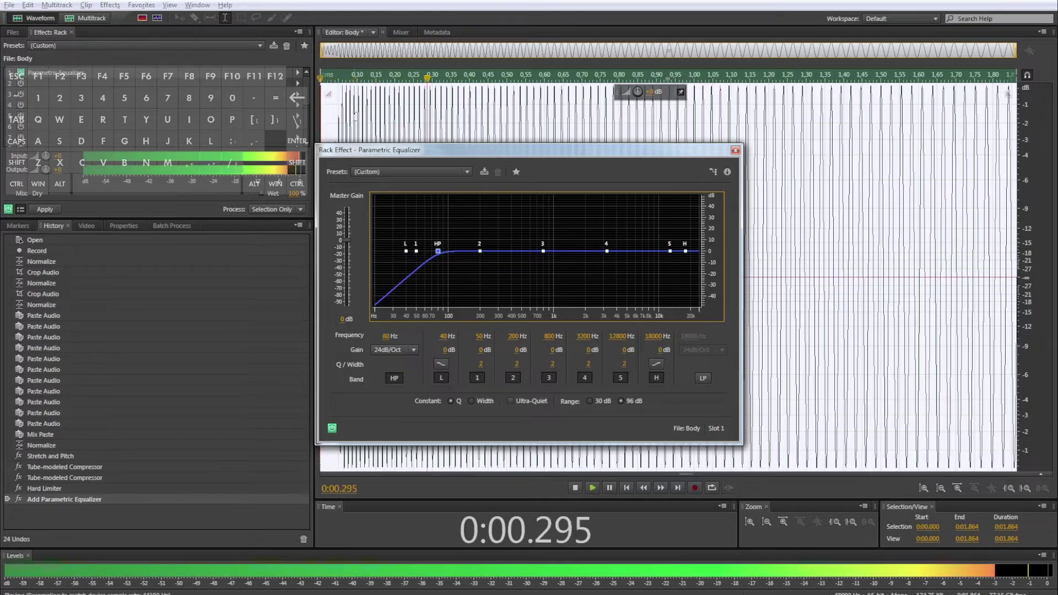
pyautogui.press('space')
pyautogui.press('space')
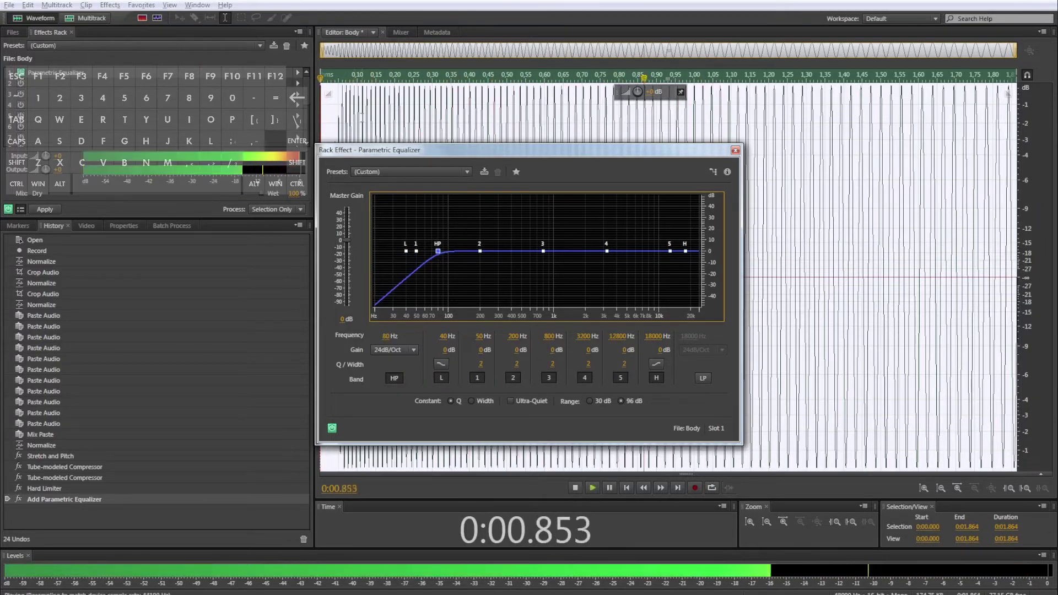
pyautogui.click(44, 209)
pyautogui.press('space')
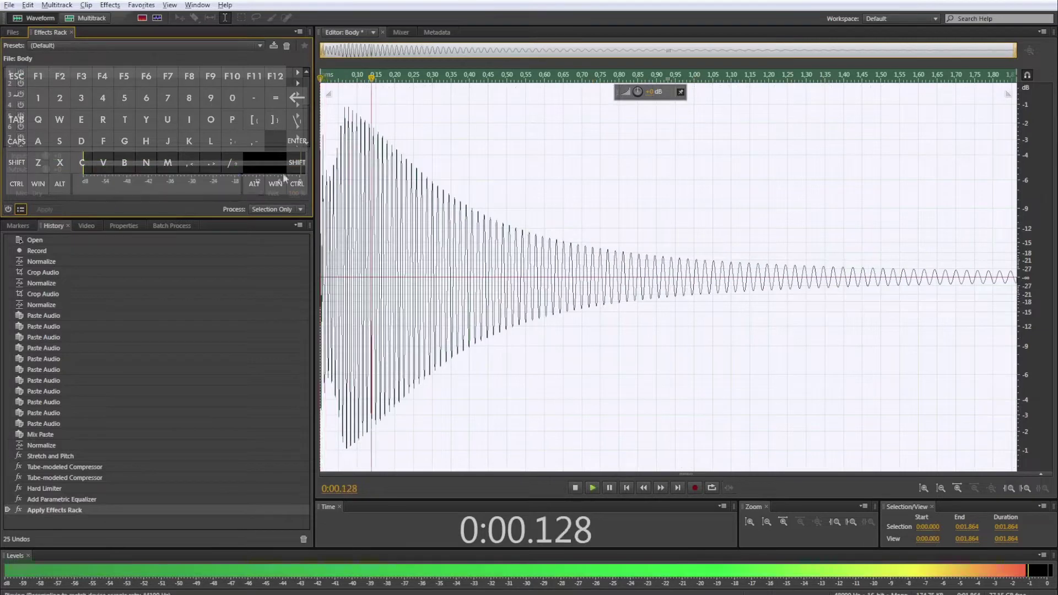
pyautogui.press('space')
# Apply Stretch and Pitch with a -6 semitone final pitch shift to the tom
pyautogui.click(110, 5)
pyautogui.moveTo(220, 257)
pyautogui.click(322, 282)
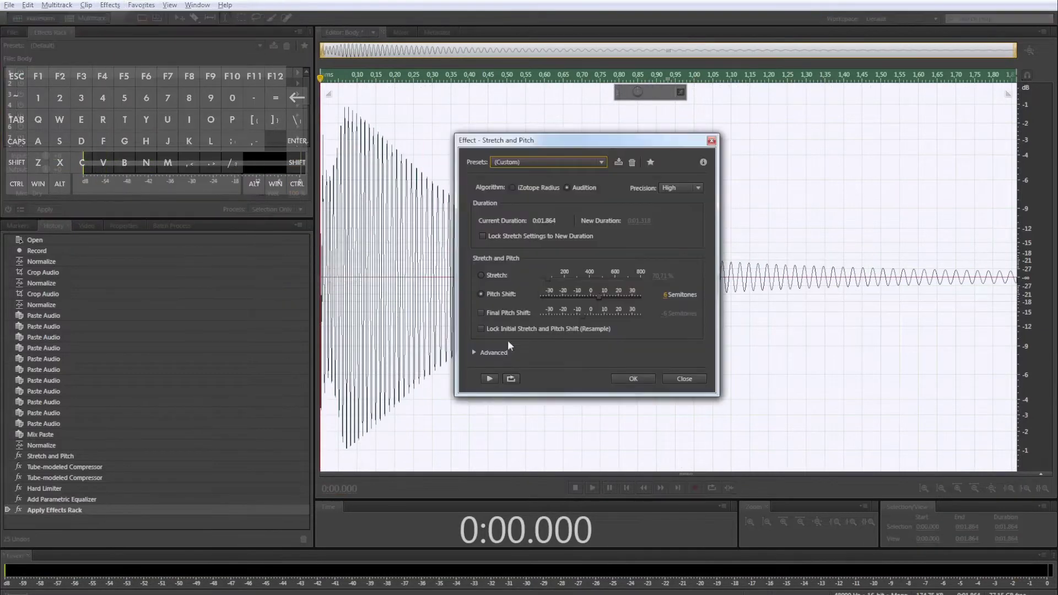
pyautogui.click(495, 312)
pyautogui.press('space')
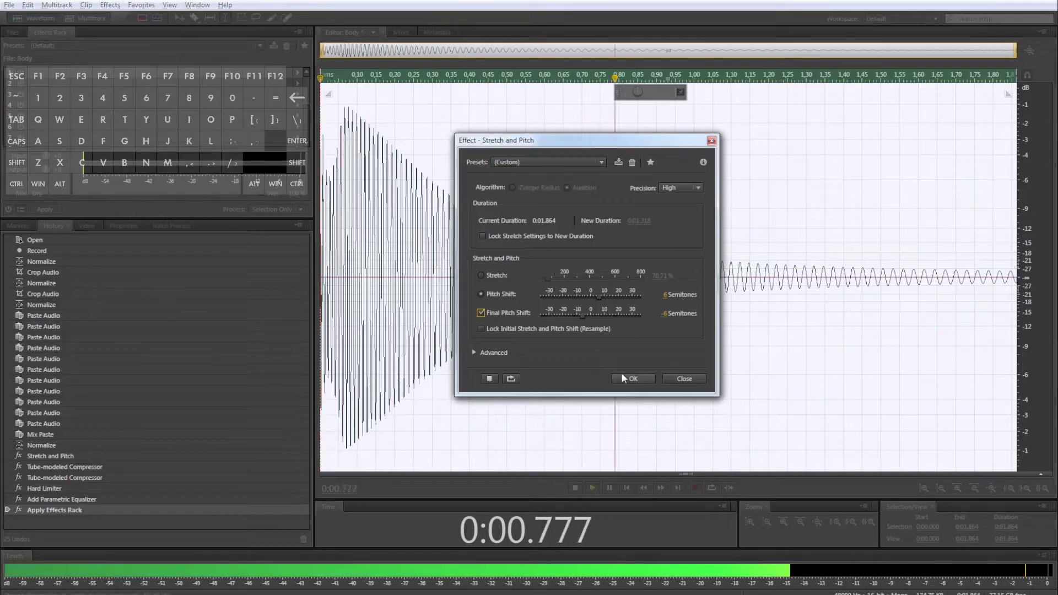
pyautogui.click(634, 377)
pyautogui.press('space')
pyautogui.press('space')
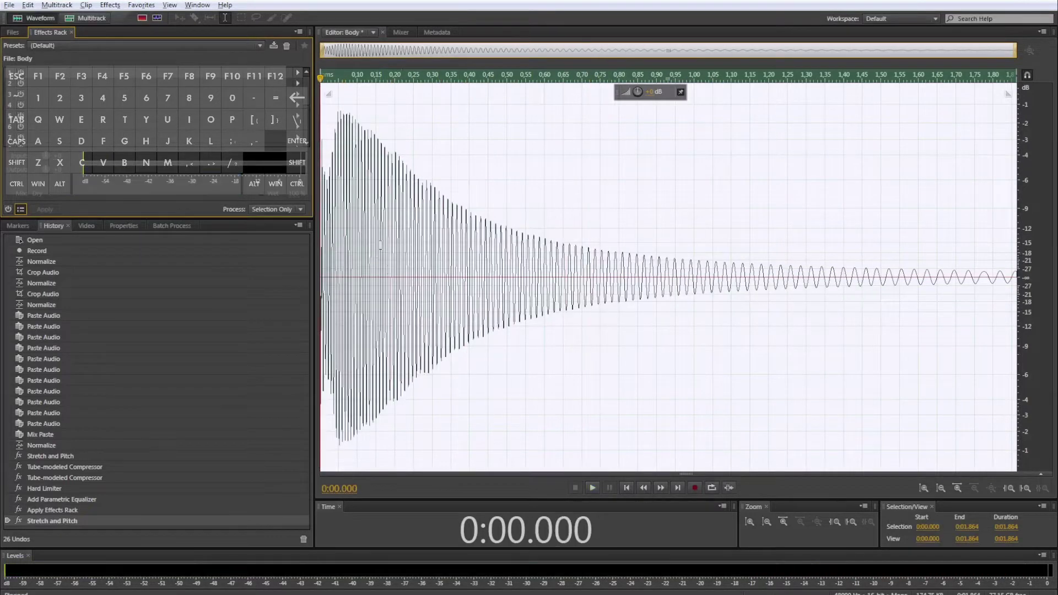
# Mix-paste the Hit click at the start again, normalize, and play the tom
pyautogui.click(380, 245)
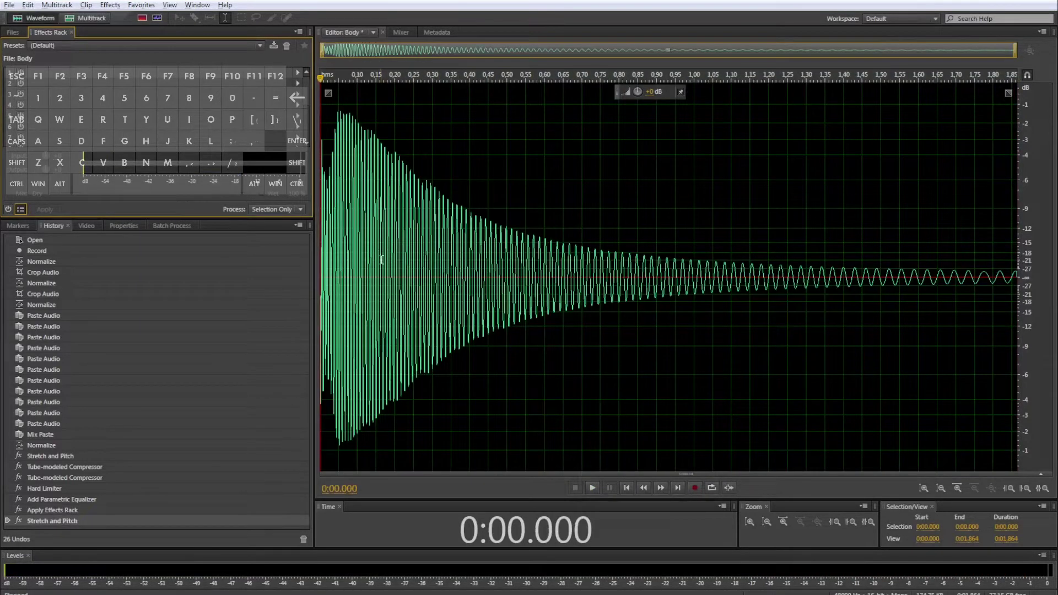
pyautogui.scroll(2, 266, 149)
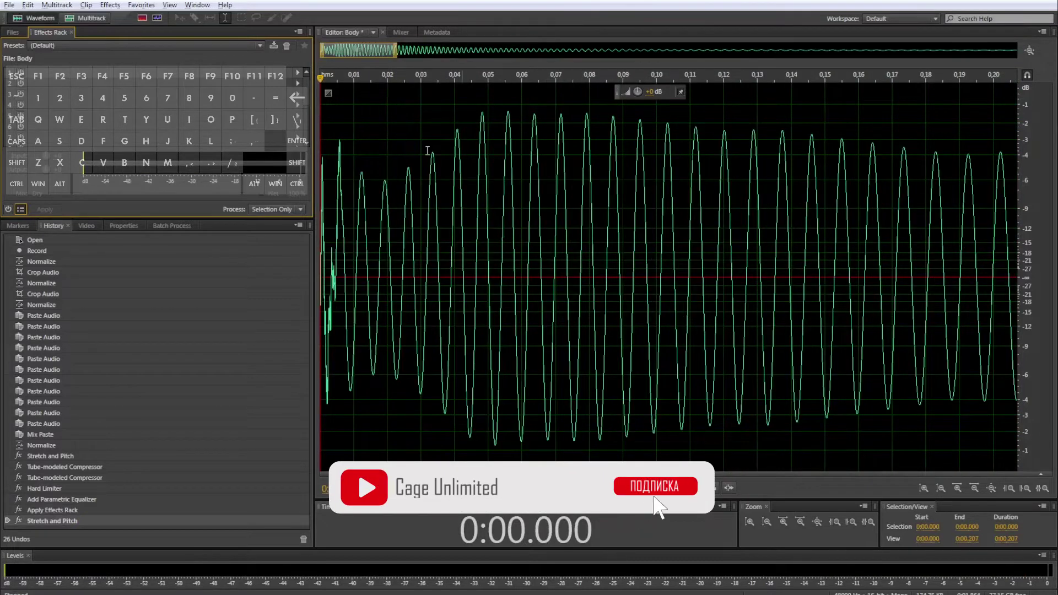
pyautogui.hotkey('ctrl', 'shift', 'v')
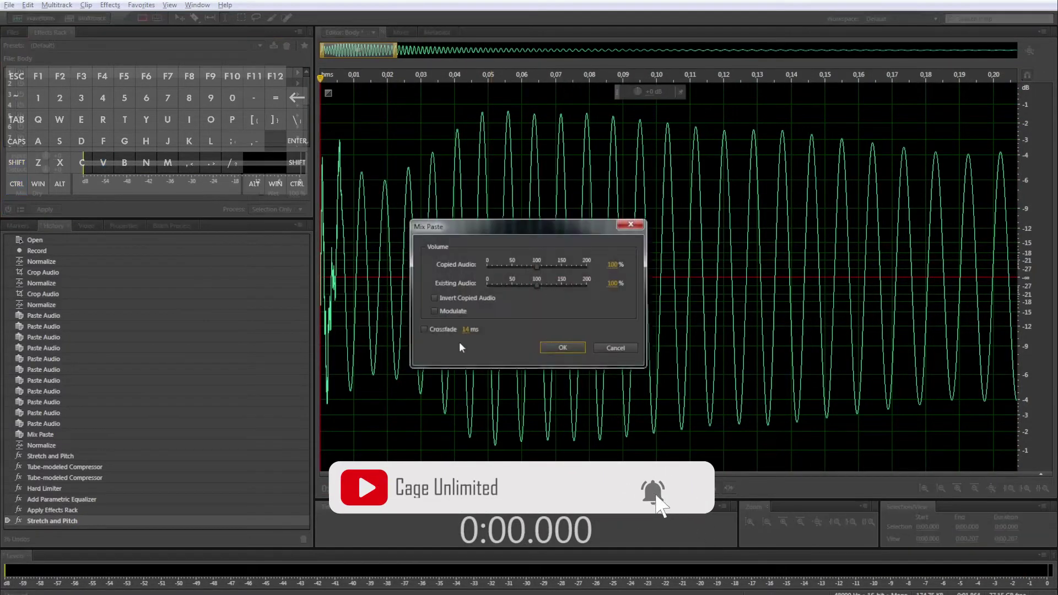
pyautogui.click(561, 348)
pyautogui.press('\\')
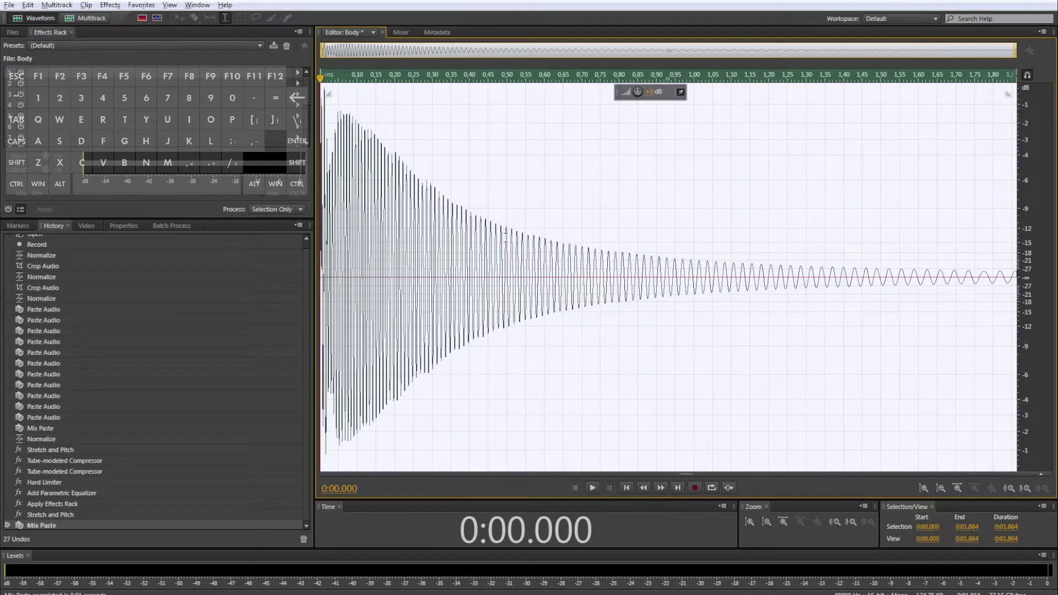
pyautogui.press('n')
pyautogui.press('space')
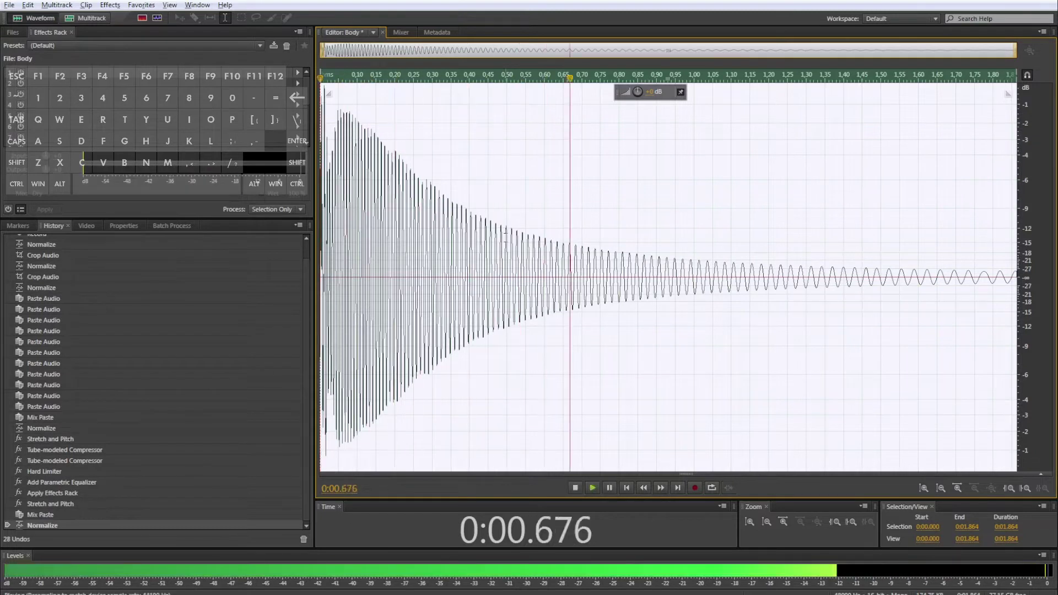
pyautogui.press('space')
pyautogui.press('space')
pyautogui.press('space')
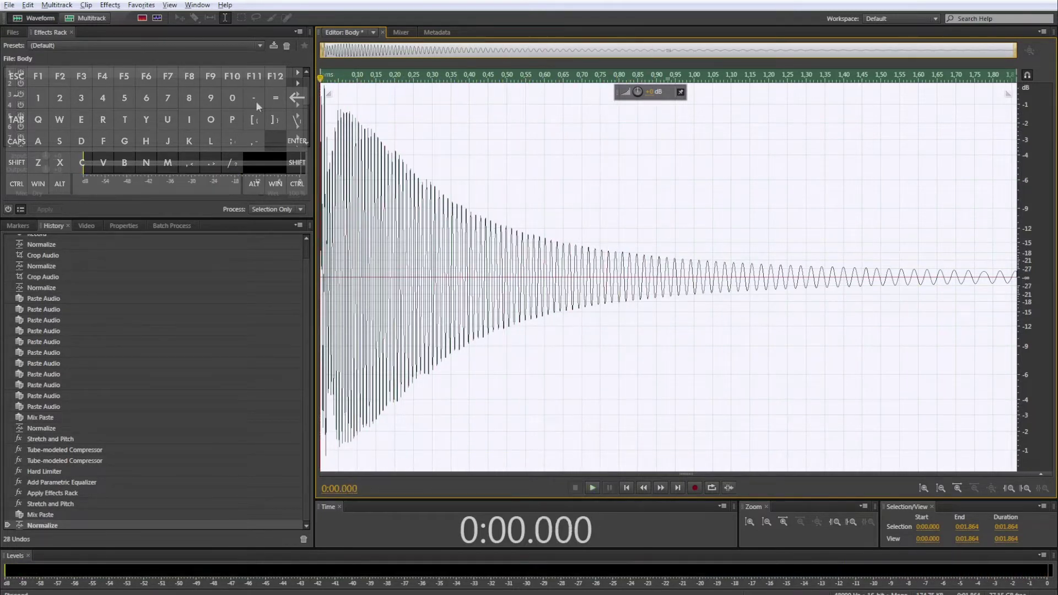
pyautogui.press('space')
pyautogui.press('space')
# Apply the Tube-modeled Compressor to the tom
pyautogui.click(132, 6)
pyautogui.moveTo(114, 5)
pyautogui.moveTo(170, 142)
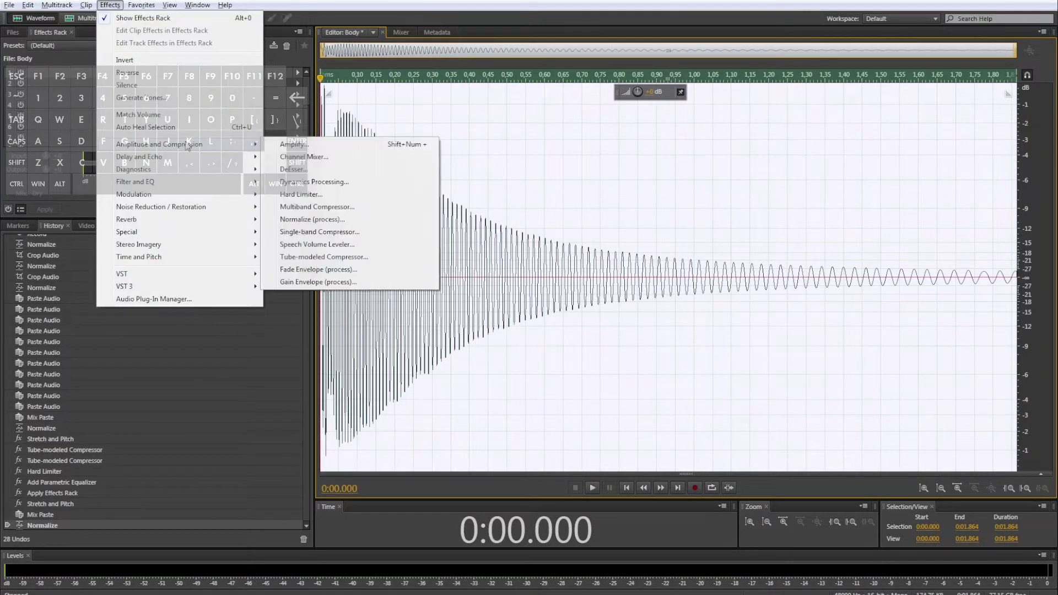
pyautogui.click(309, 283)
pyautogui.click(575, 339)
# Apply a Hard Limiter, preview the louder tom, and switch to the spectral frequency display
pyautogui.click(110, 5)
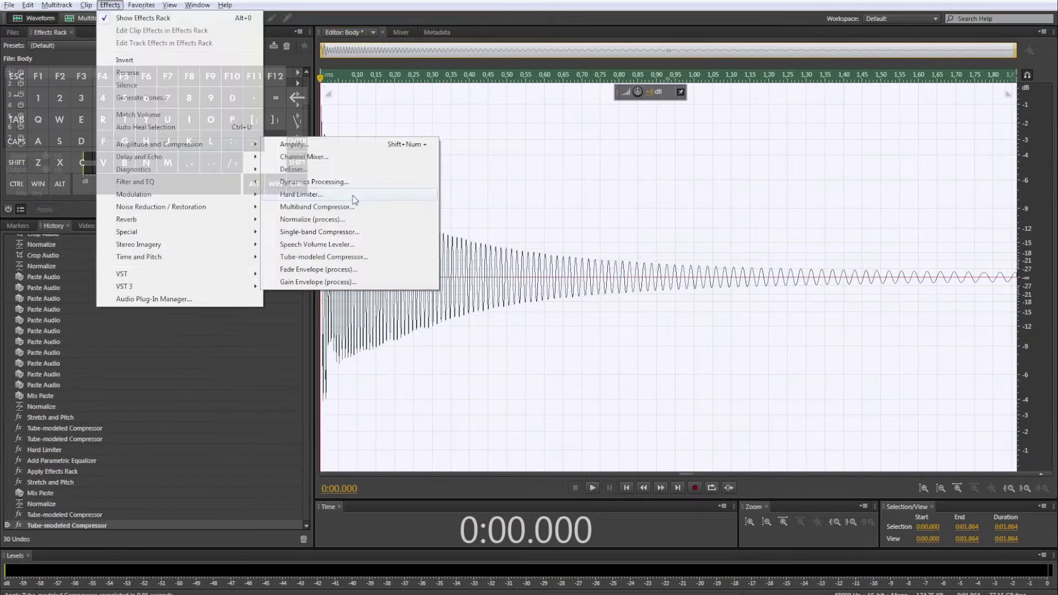
pyautogui.click(308, 223)
pyautogui.click(582, 357)
pyautogui.press('space')
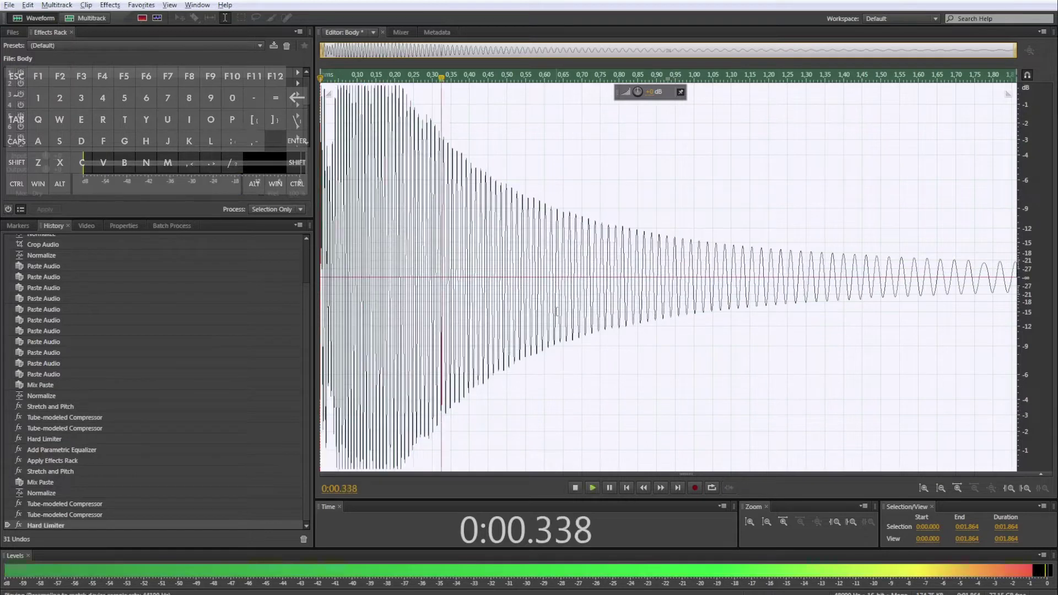
pyautogui.press('space')
pyautogui.press('space')
pyautogui.press('space')
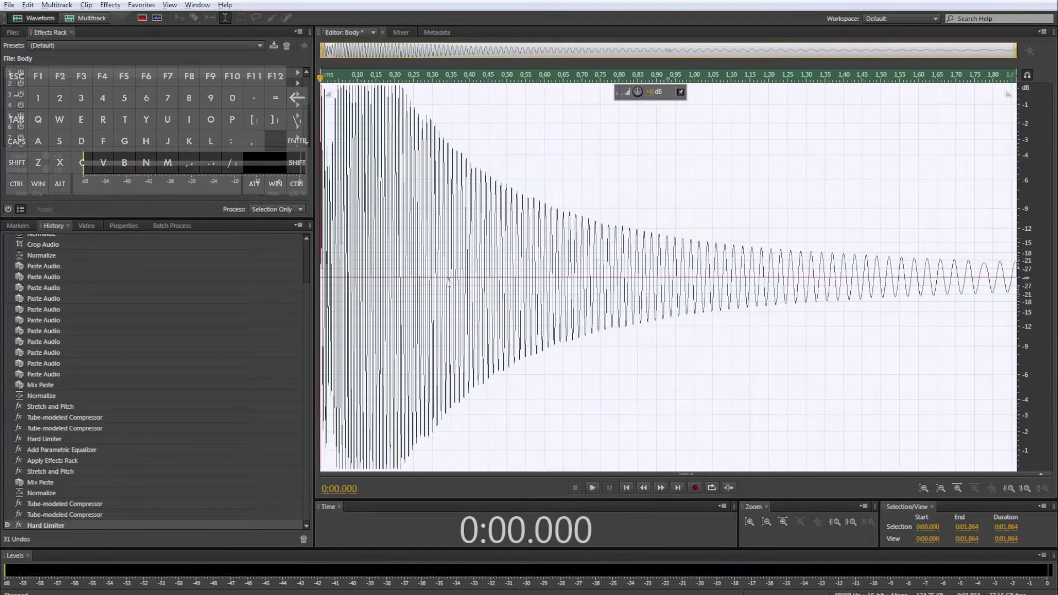
pyautogui.press('space')
pyautogui.press('space')
pyautogui.hotkey('shift', 'd')
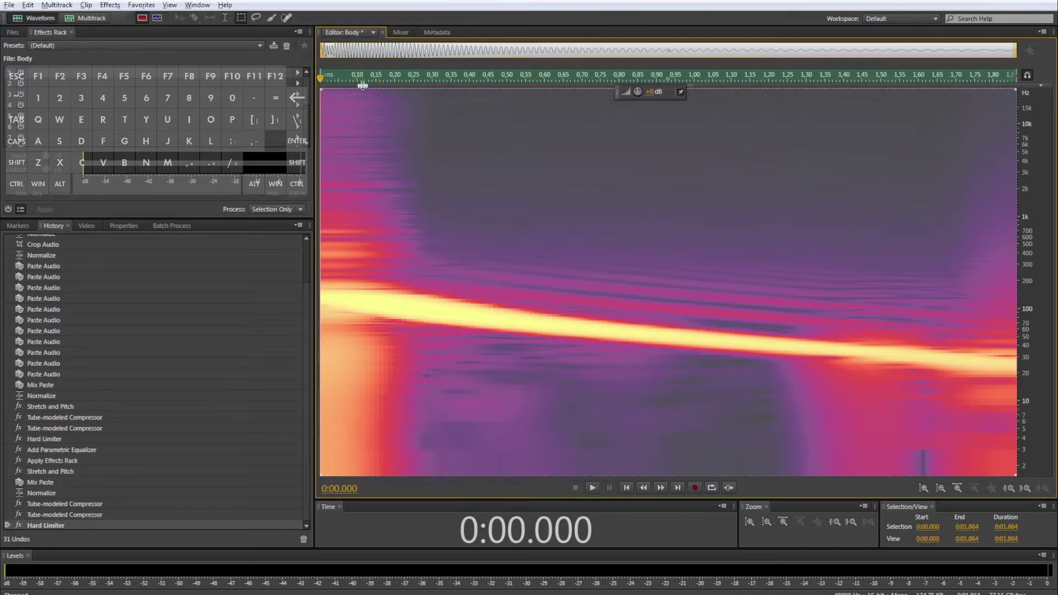
# Back in the waveform view, zoom in and place the playhead on the tom's first peak (~0.012 s)
pyautogui.hotkey('shift', 'd')
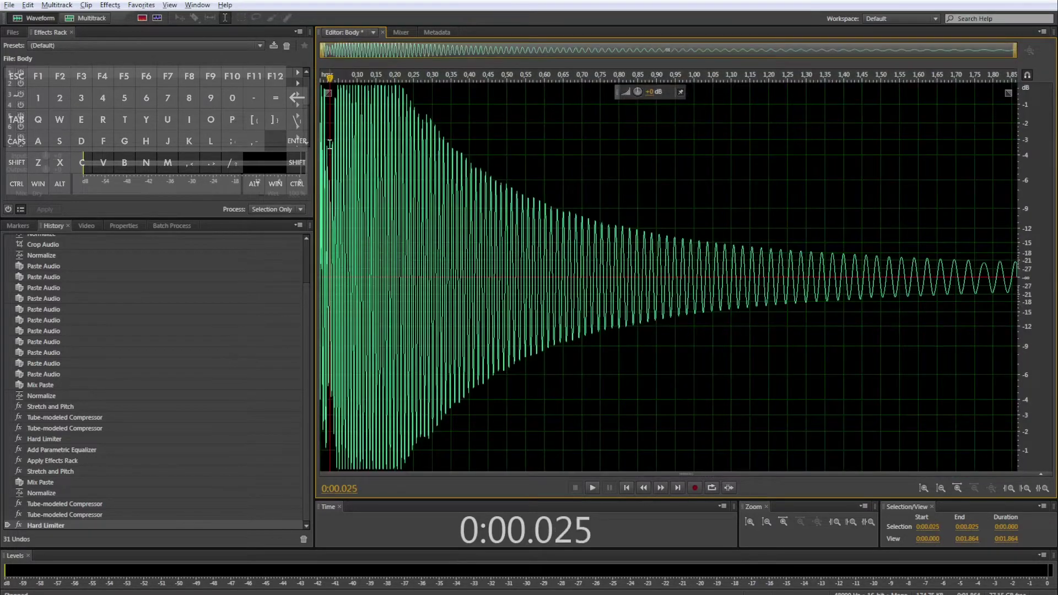
pyautogui.scroll(10, 330, 144)
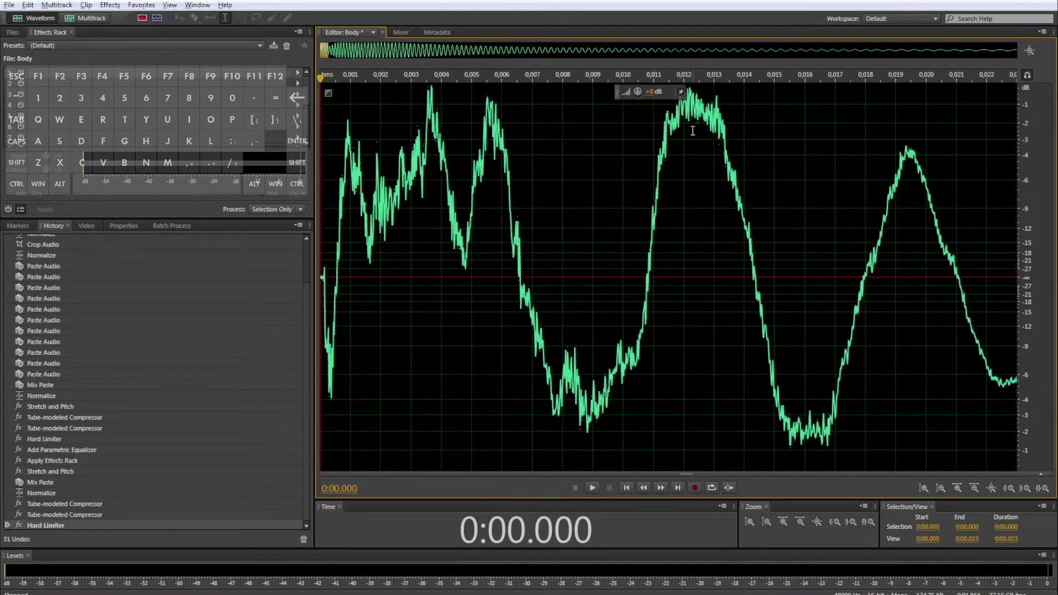
pyautogui.click(697, 131)
pyautogui.press('space')
pyautogui.scroll(-10, 698, 131)
pyautogui.press('space')
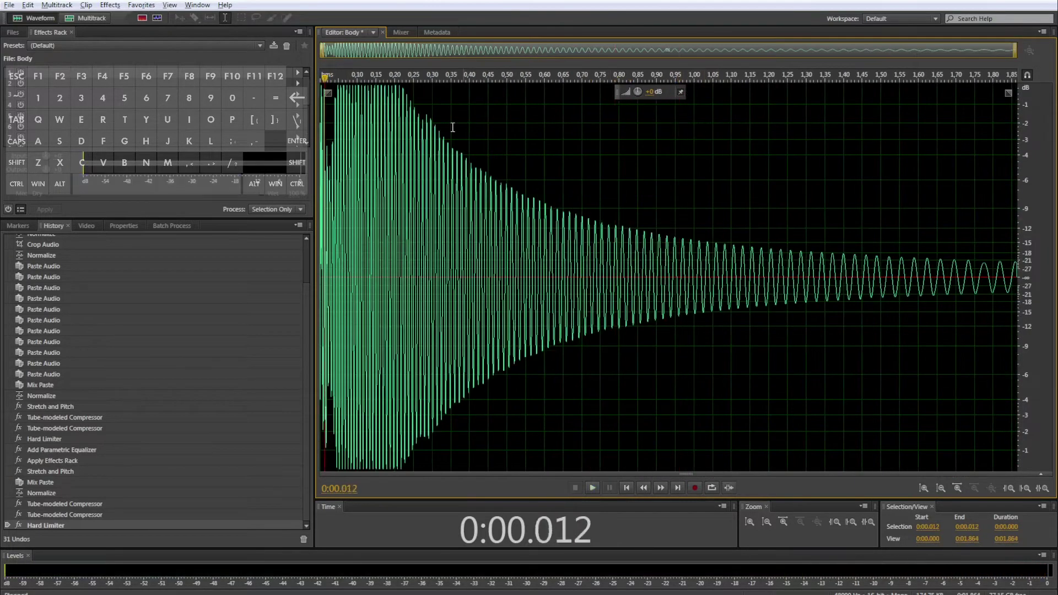
pyautogui.scroll(8, 454, 128)
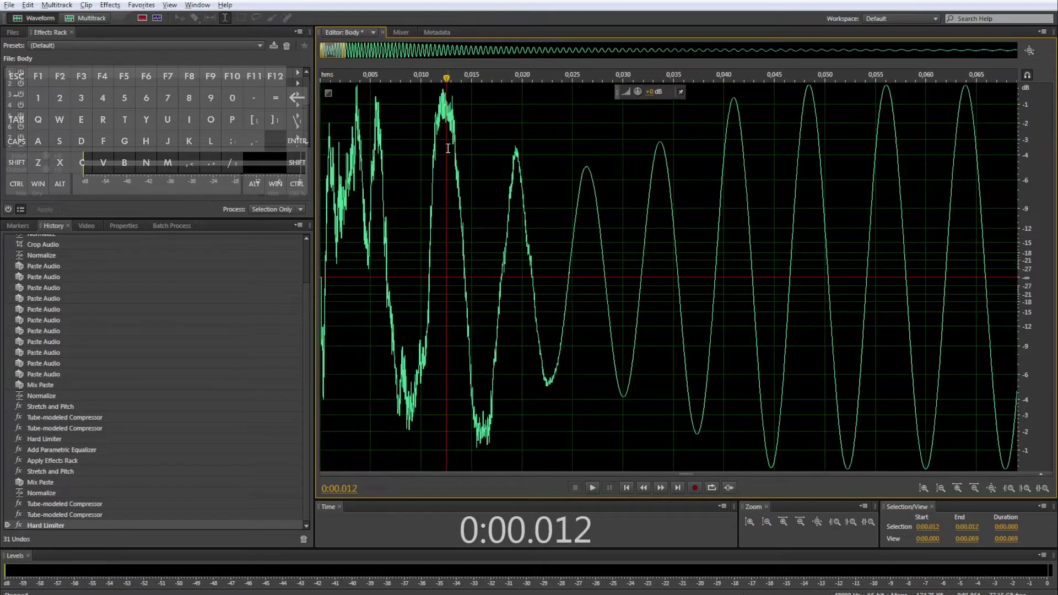
pyautogui.scroll(3, 447, 148)
pyautogui.click(439, 116)
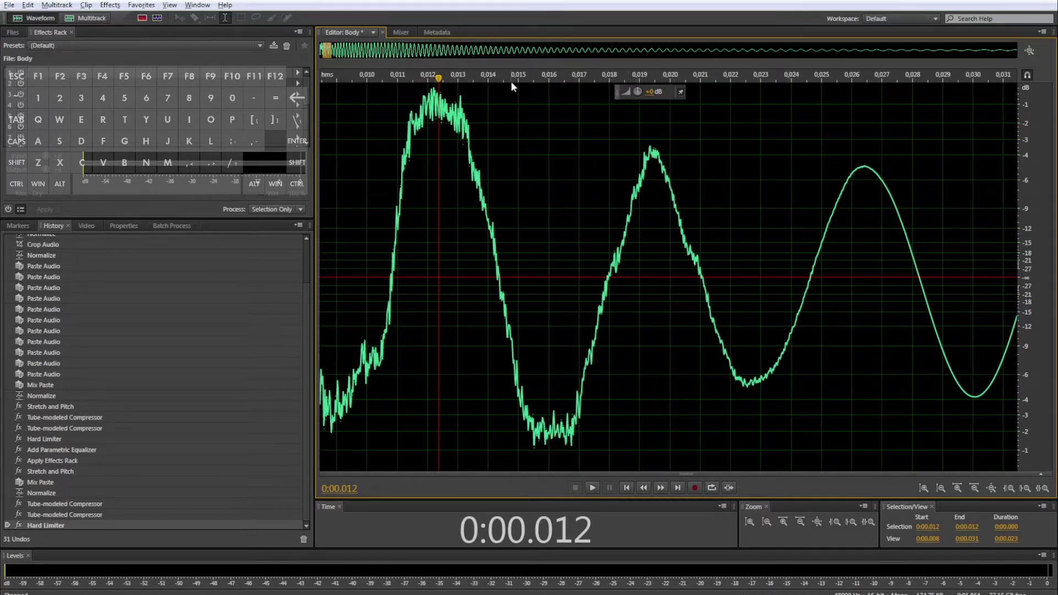
# Delete everything before the first peak, then view and play the whole trimmed file
pyautogui.hotkey('shift', 'Home')
pyautogui.press('Delete')
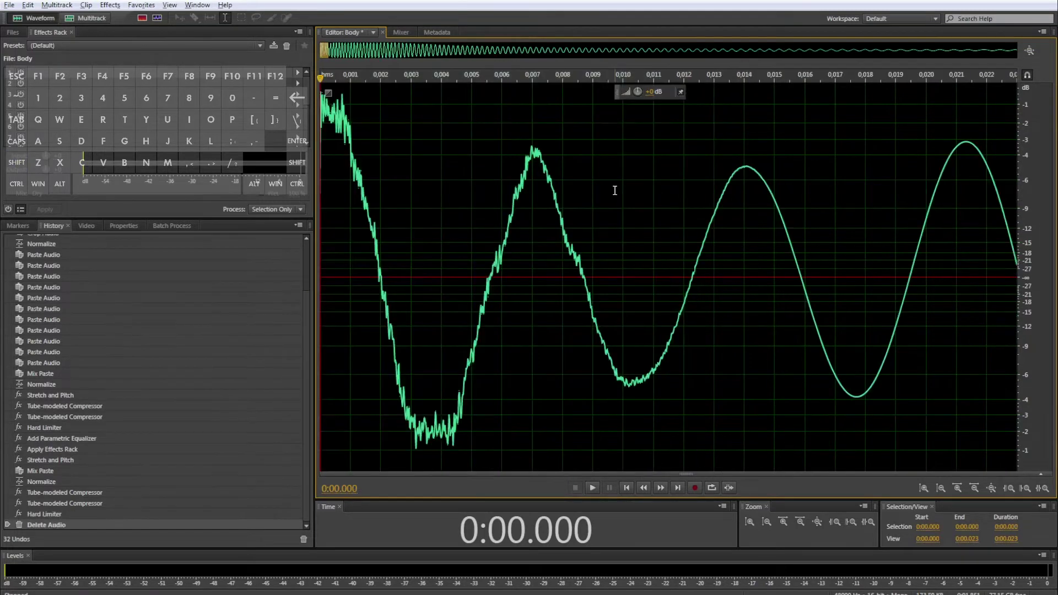
pyautogui.press('space')
pyautogui.press('\\')
pyautogui.hotkey('ctrl', 'a')
pyautogui.press('space')
pyautogui.press('space')
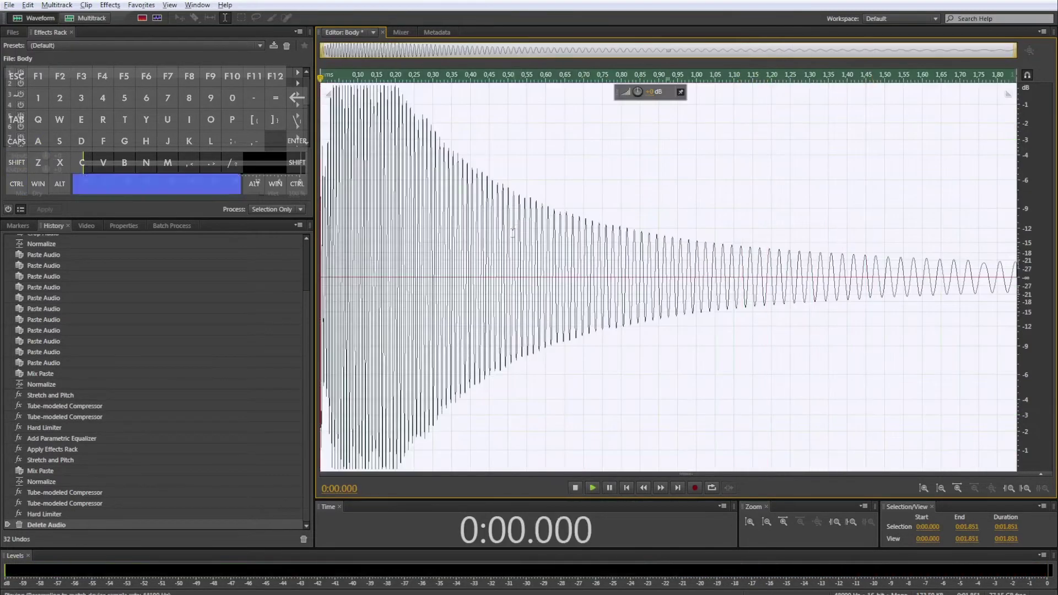
# Loop-preview a selection of the tom's first second
pyautogui.press('space')
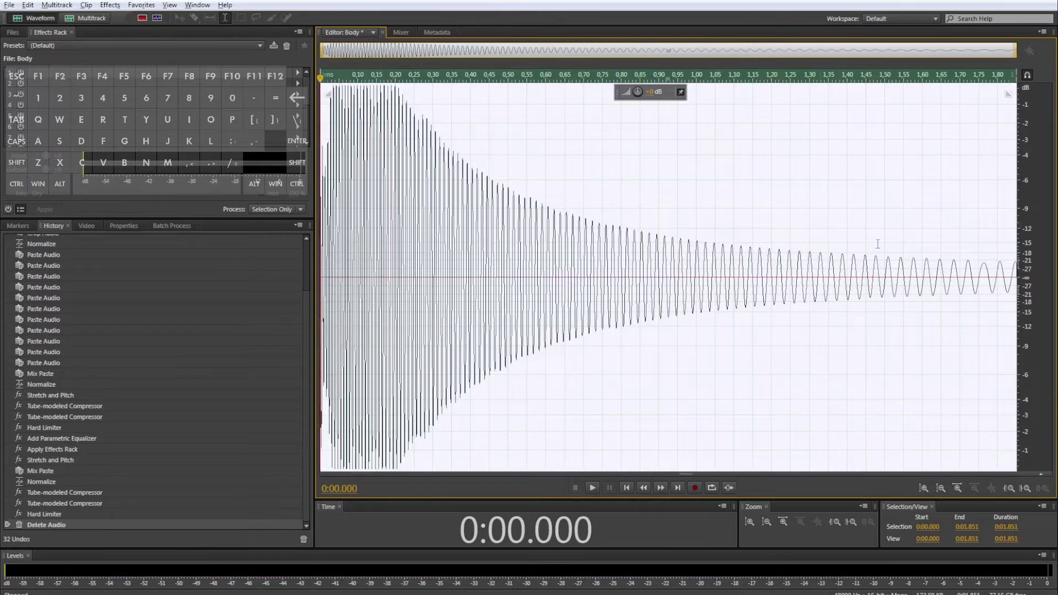
pyautogui.moveTo(696, 208); pyautogui.dragTo(321, 208)
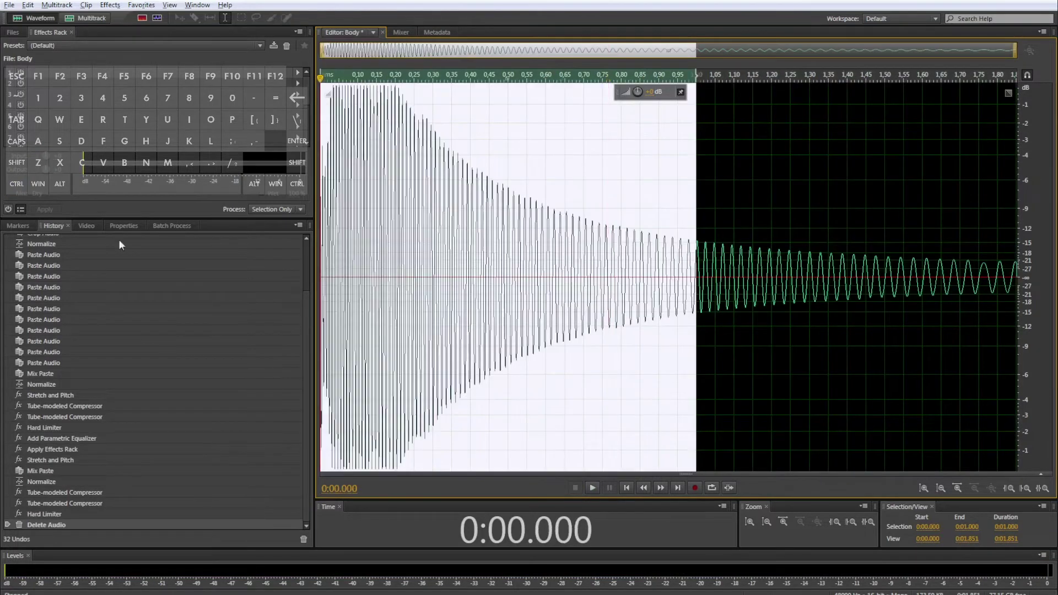
pyautogui.press('space')
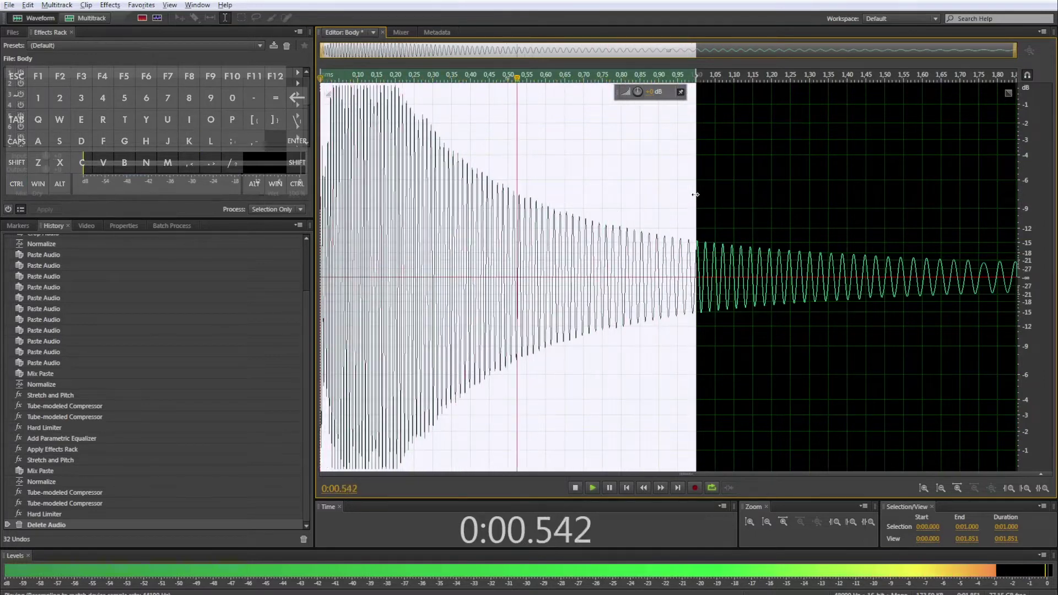
pyautogui.press('space')
# Draw a cosine fade-out across the whole 1.851-second tom and listen to the result
pyautogui.doubleClick(602, 199)
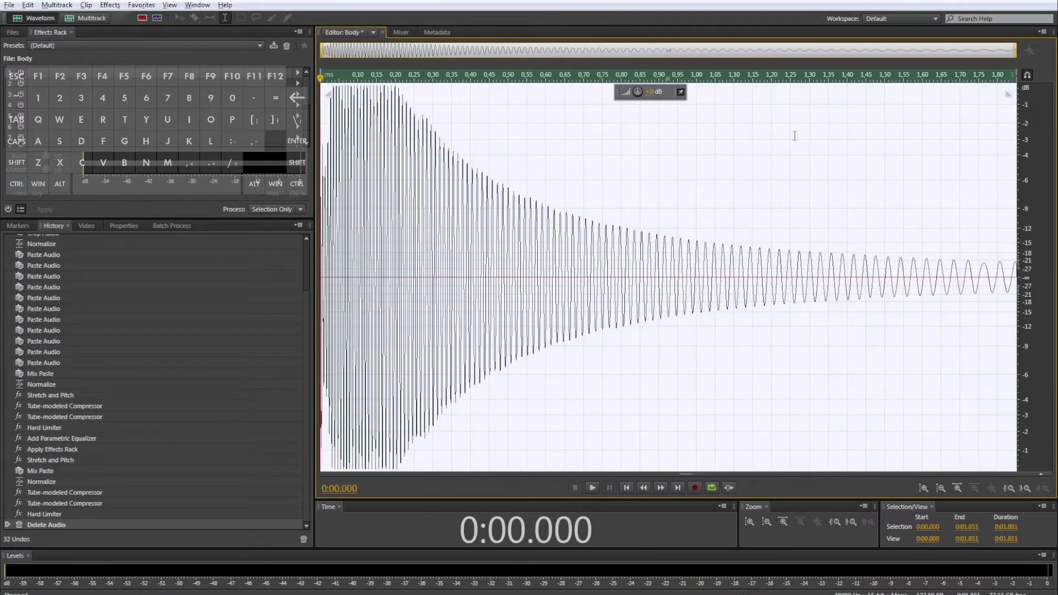
pyautogui.moveTo(1008, 93)
pyautogui.mouseDown()
pyautogui.moveTo(672, 107)
pyautogui.moveTo(437, 94)
pyautogui.mouseUp()
pyautogui.press('space')
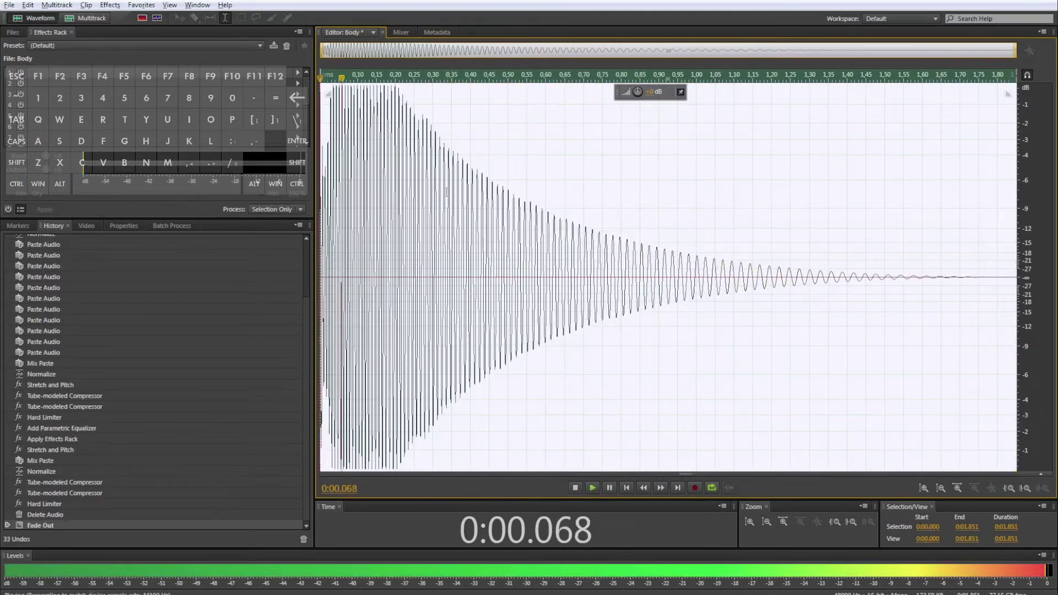
pyautogui.press('space')
pyautogui.press('space')
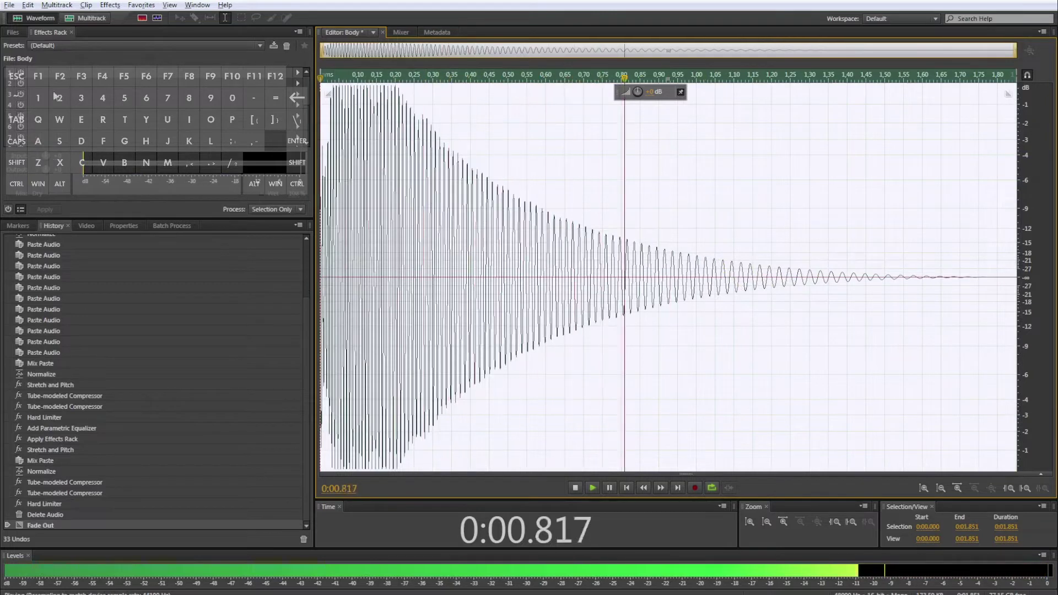
pyautogui.press('space')
pyautogui.click(108, 5)
# With Stretch and Pitch locked, shift the tom down -9 semitones, lengthening it to about 2.66 s
pyautogui.moveTo(204, 262)
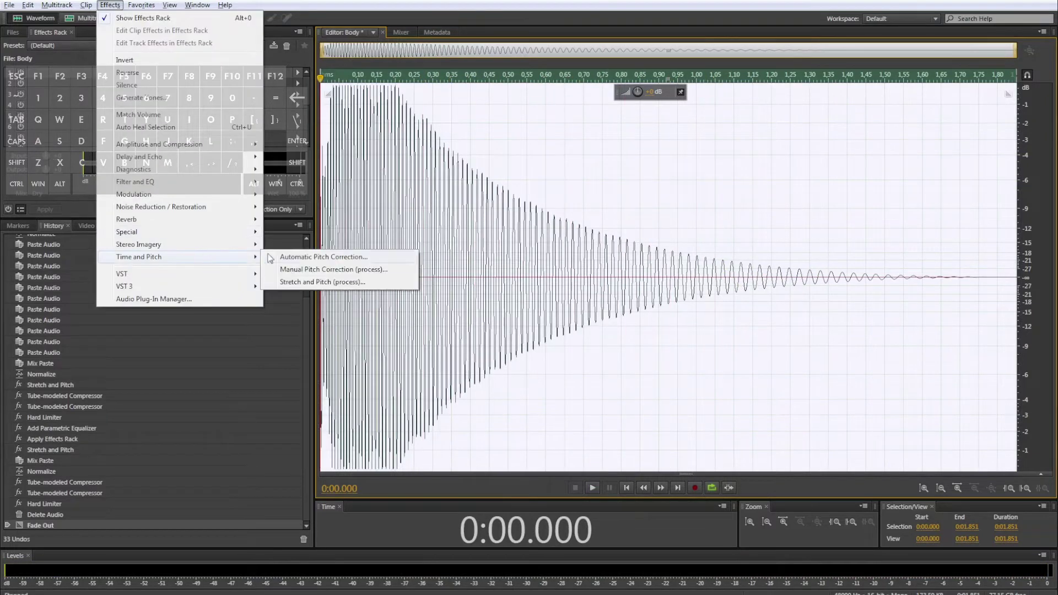
pyautogui.click(338, 282)
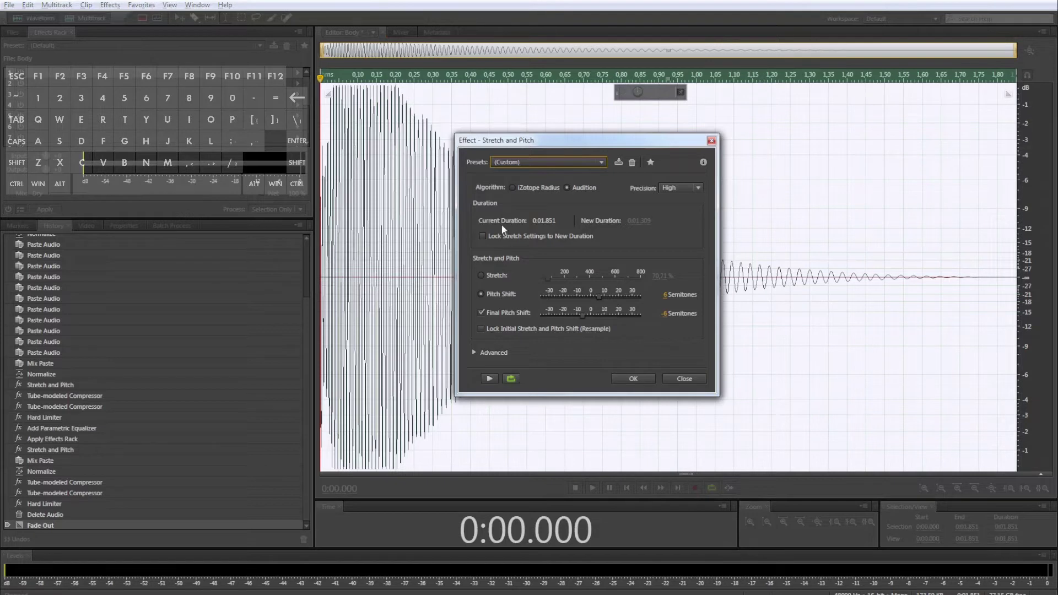
pyautogui.press('space')
pyautogui.press('space')
pyautogui.click(480, 329)
pyautogui.press('space')
pyautogui.press('space')
pyautogui.press('space')
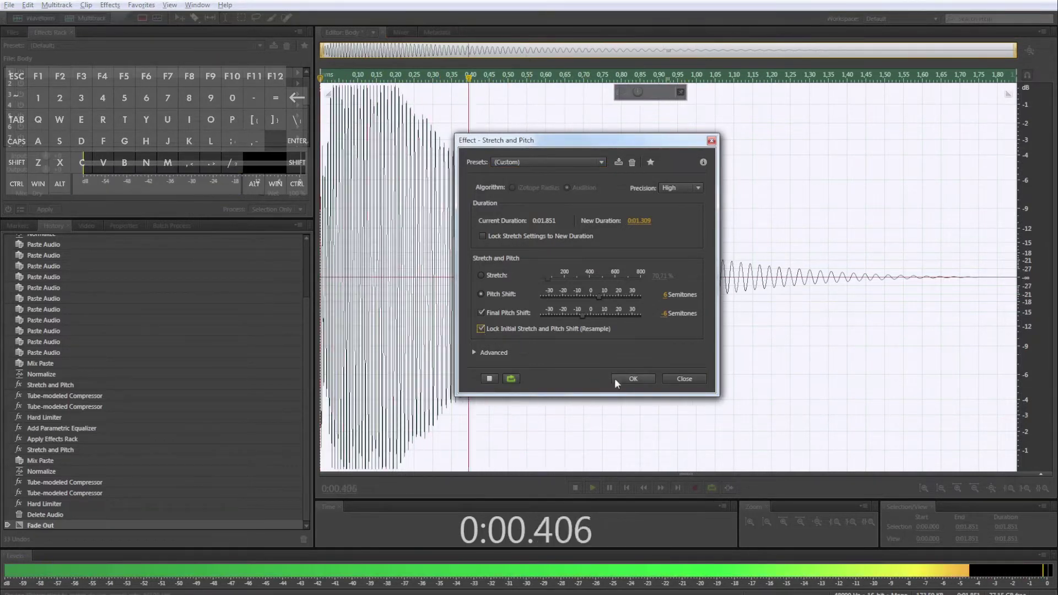
pyautogui.press('space')
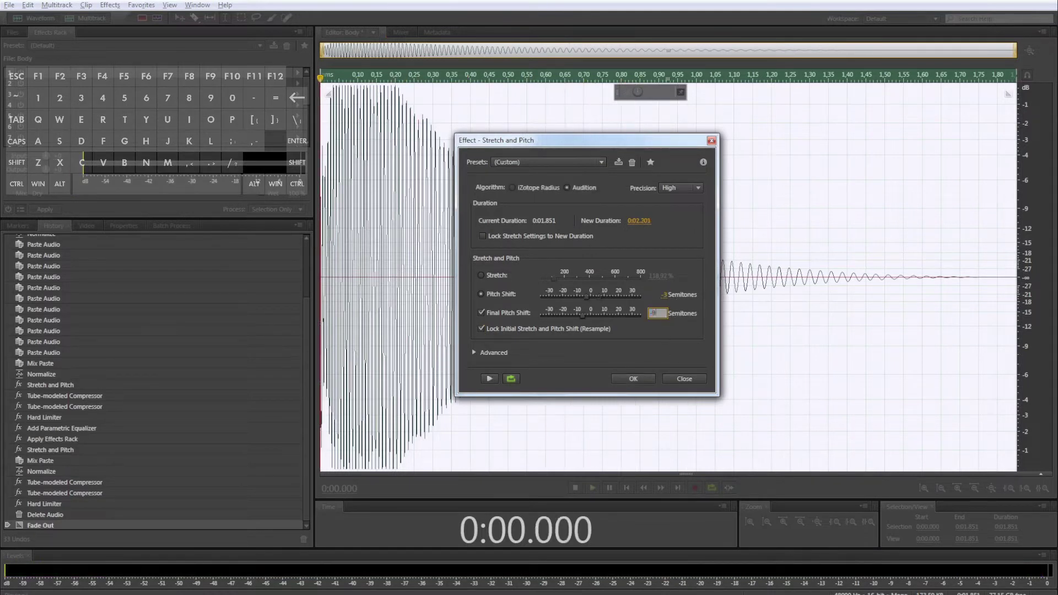
pyautogui.press('Return')
pyautogui.press('space')
pyautogui.press('space')
pyautogui.press('space')
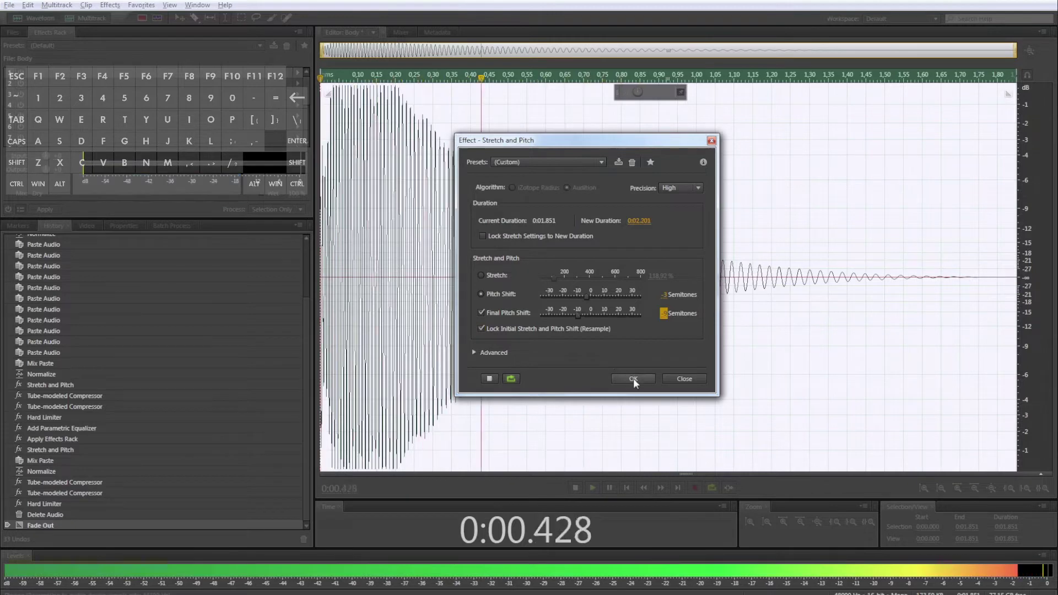
pyautogui.click(633, 378)
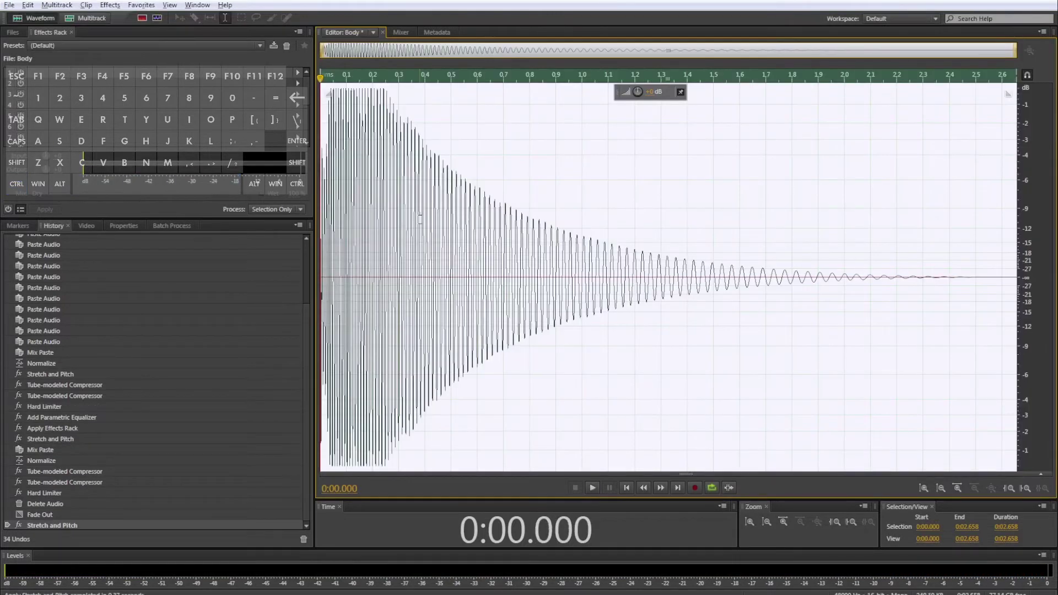
# Audition the pitch-shifted tom, looping its first 1.2 and then 0.88 seconds
pyautogui.press('space')
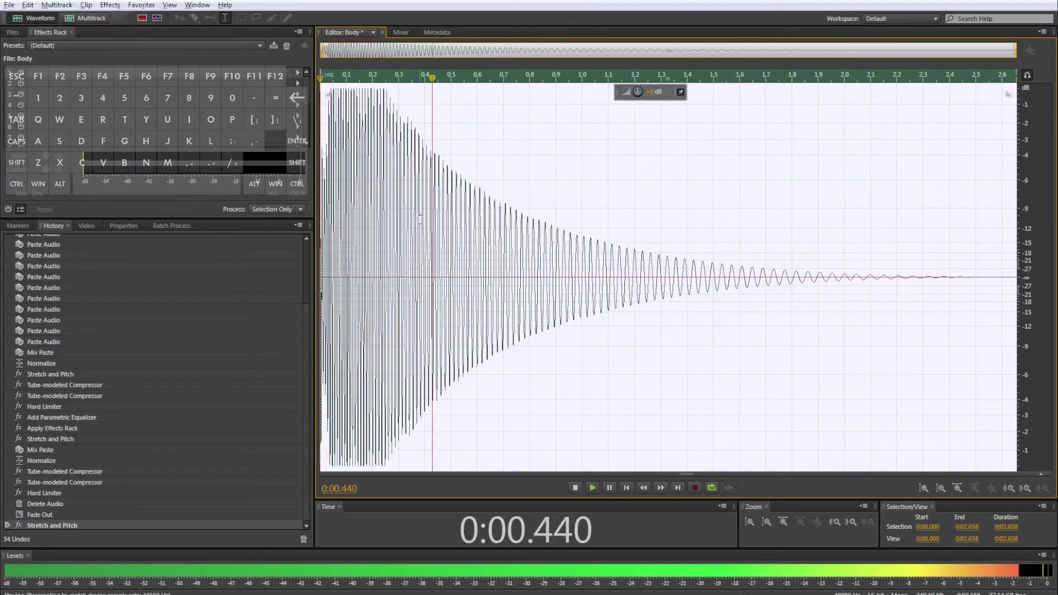
pyautogui.press('space')
pyautogui.press('space')
pyautogui.press('space')
pyautogui.scroll(3, 415, 219)
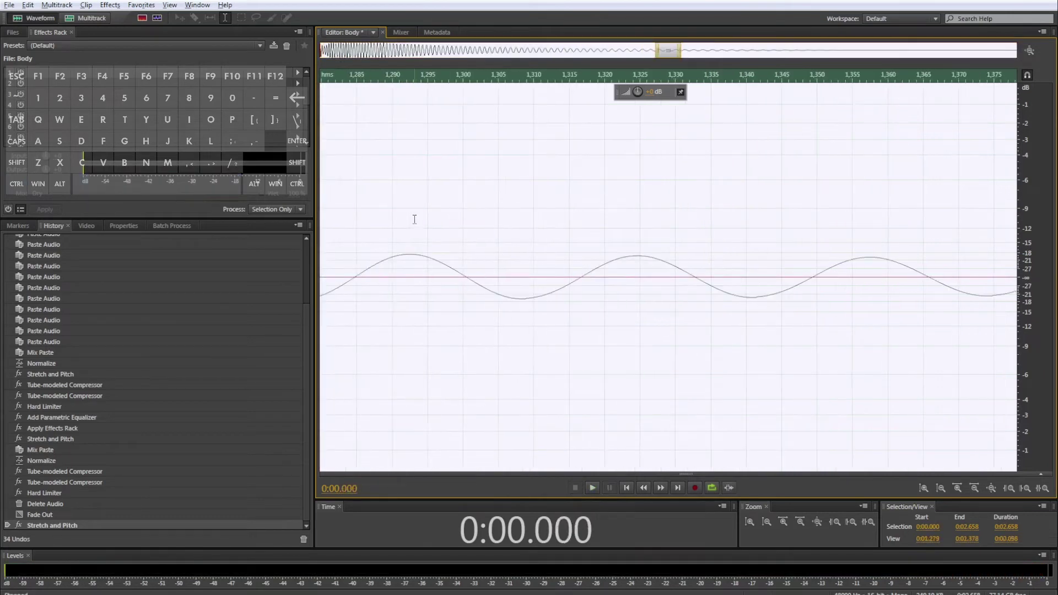
pyautogui.press('Home')
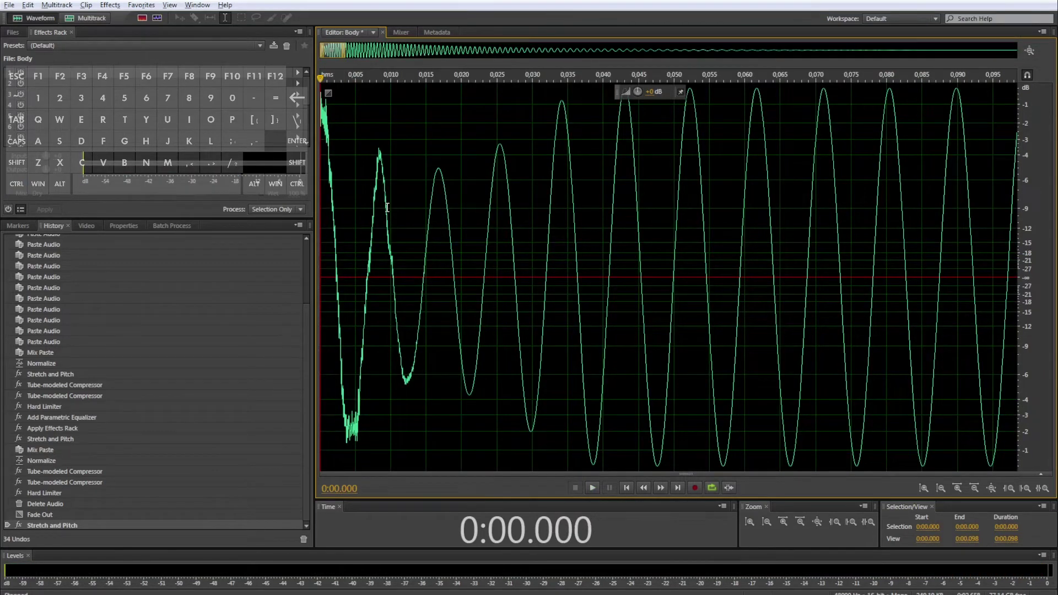
pyautogui.hotkey('ctrl', 'a')
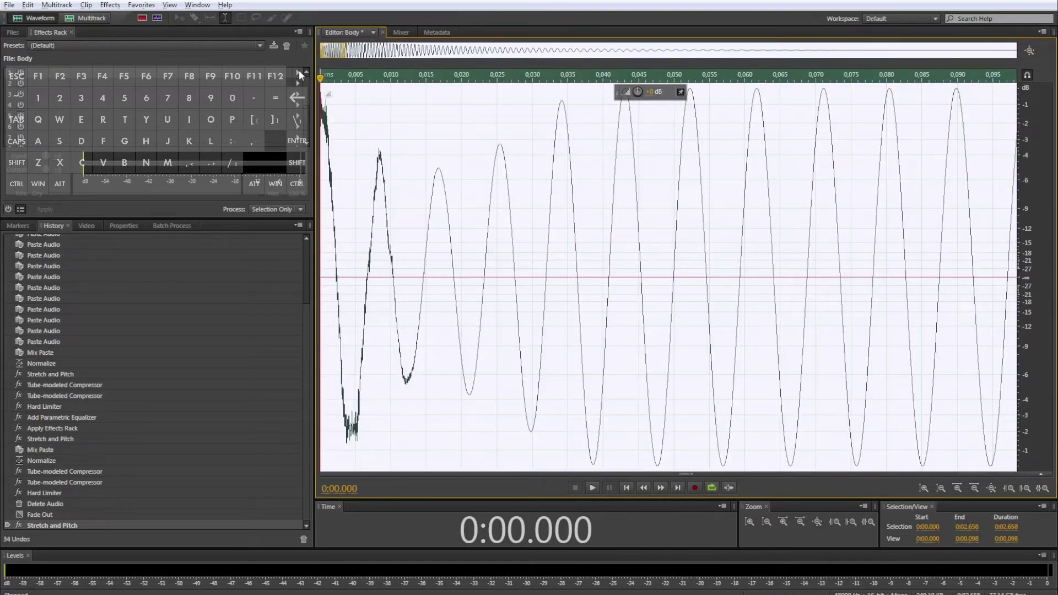
pyautogui.press('space')
pyautogui.scroll(-8, 560, 204)
pyautogui.press('space')
pyautogui.moveTo(640, 204); pyautogui.dragTo(147, 204)
pyautogui.press('space')
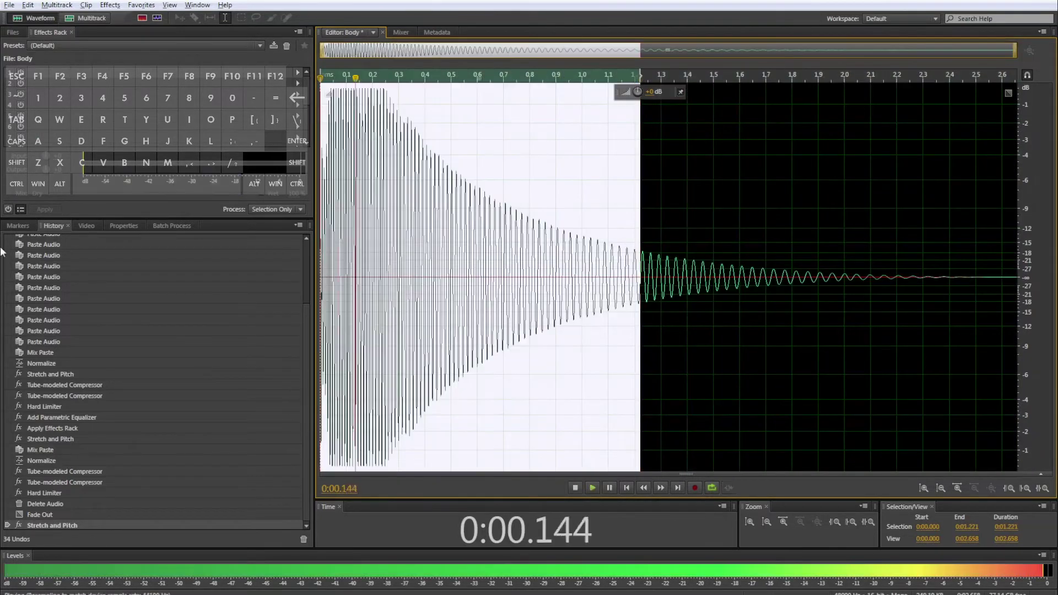
pyautogui.moveTo(640, 221); pyautogui.dragTo(551, 216)
pyautogui.press('space')
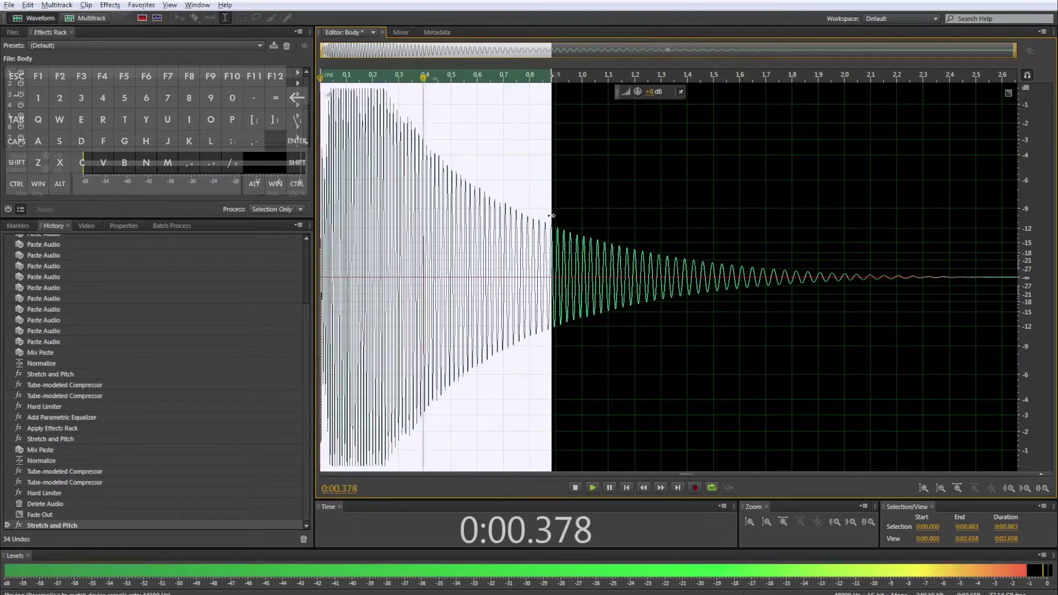
pyautogui.press('space')
# Delete a tiny sliver from the tom's start, leaving 2.656 seconds, and replay it
pyautogui.click(458, 241)
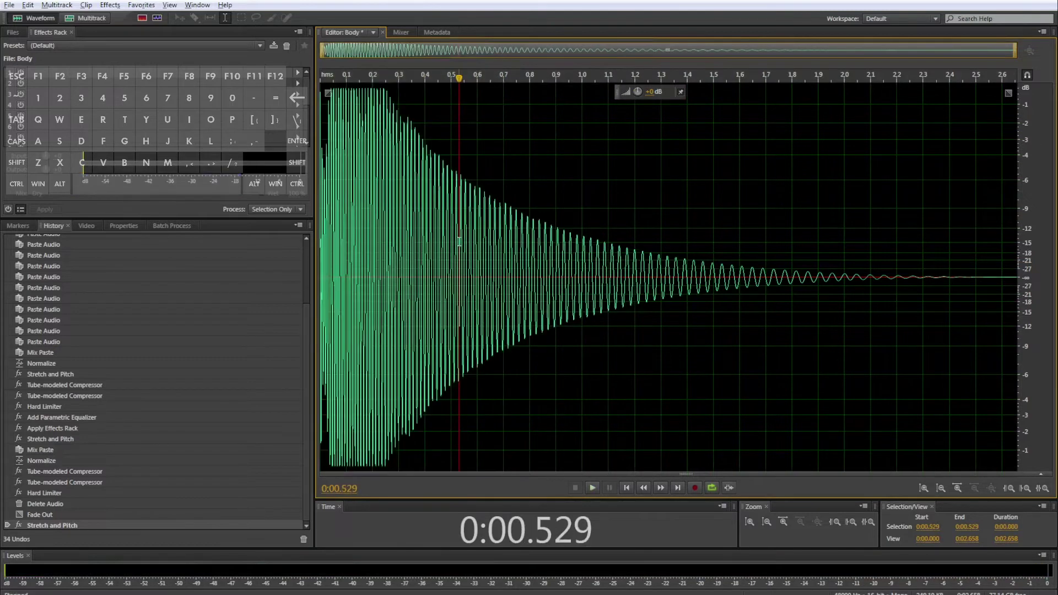
pyautogui.press('Home')
pyautogui.scroll(4, 458, 241)
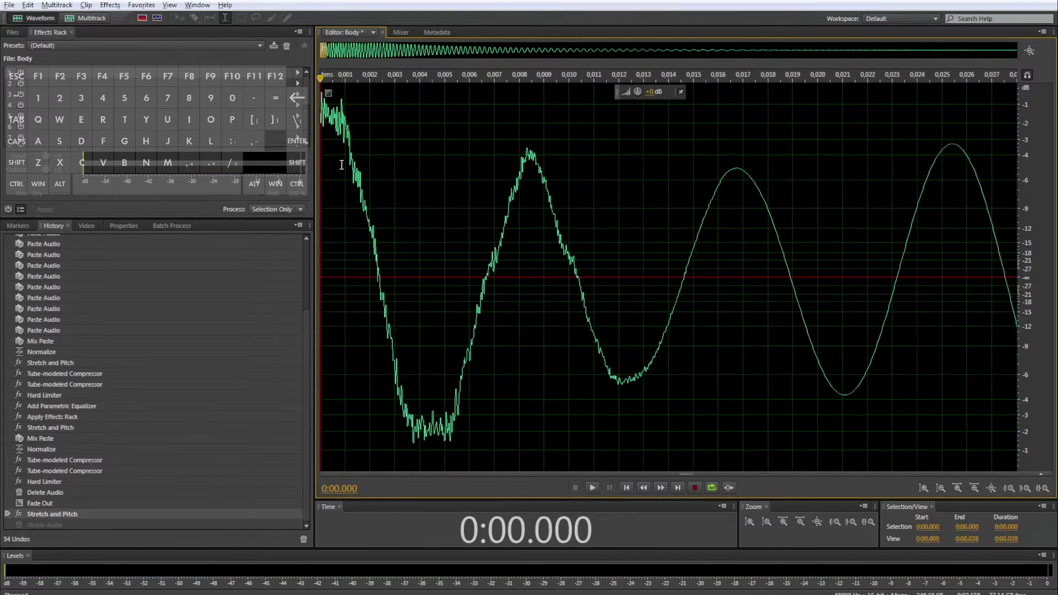
pyautogui.moveTo(345, 163); pyautogui.dragTo(376, 162)
pyautogui.press('Delete')
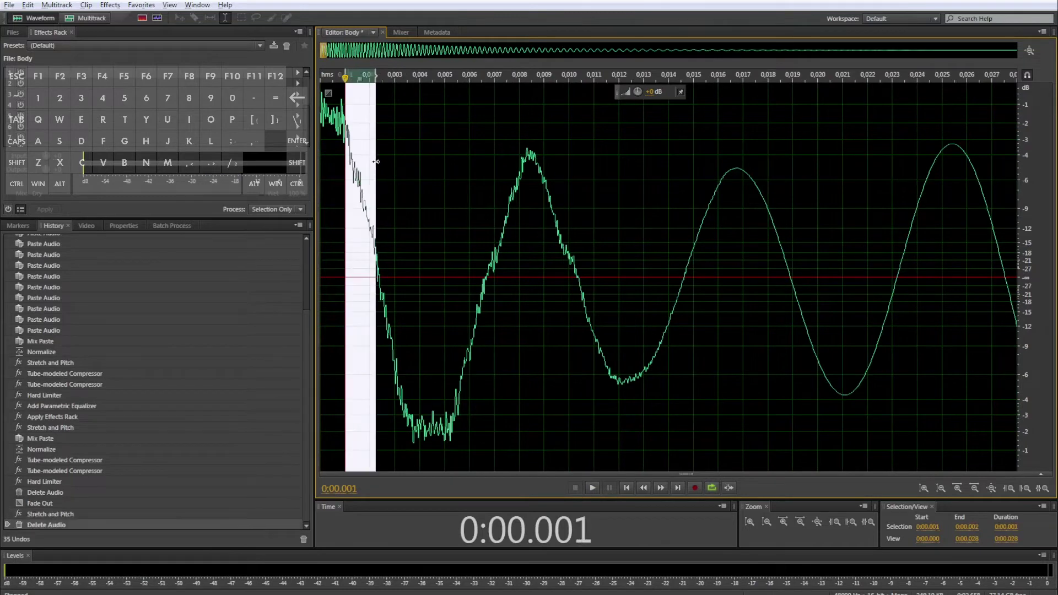
pyautogui.press('Home')
pyautogui.press('space')
pyautogui.scroll(-5, 375, 161)
pyautogui.press('space')
pyautogui.press('space')
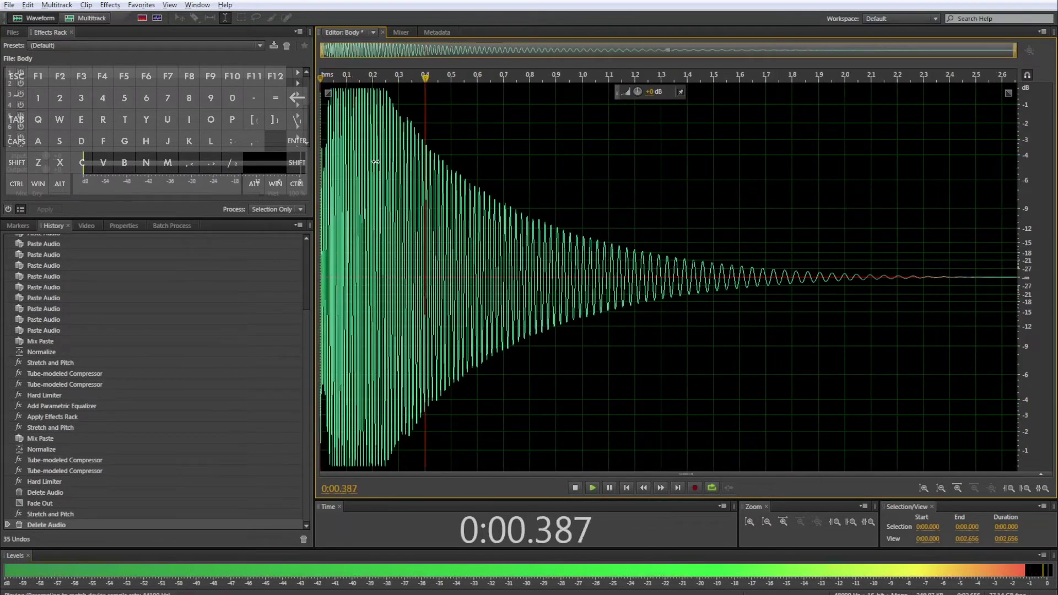
pyautogui.hotkey('ctrl', 'a')
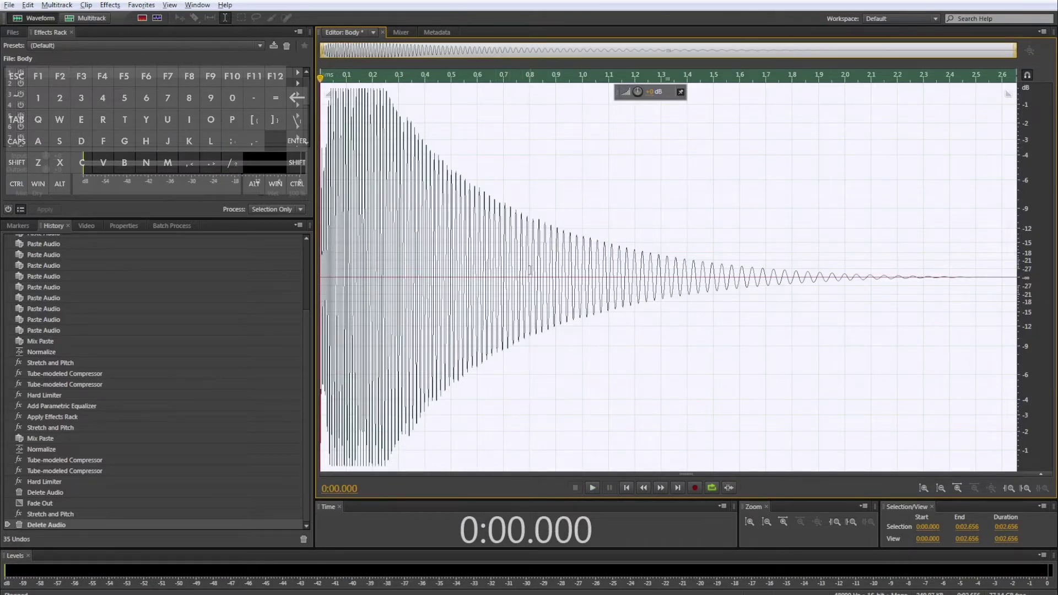
# Close the other open files without saving and drag 2022.07.22 - Tom.wav onto Drum Rack pad F1
pyautogui.click(12, 32)
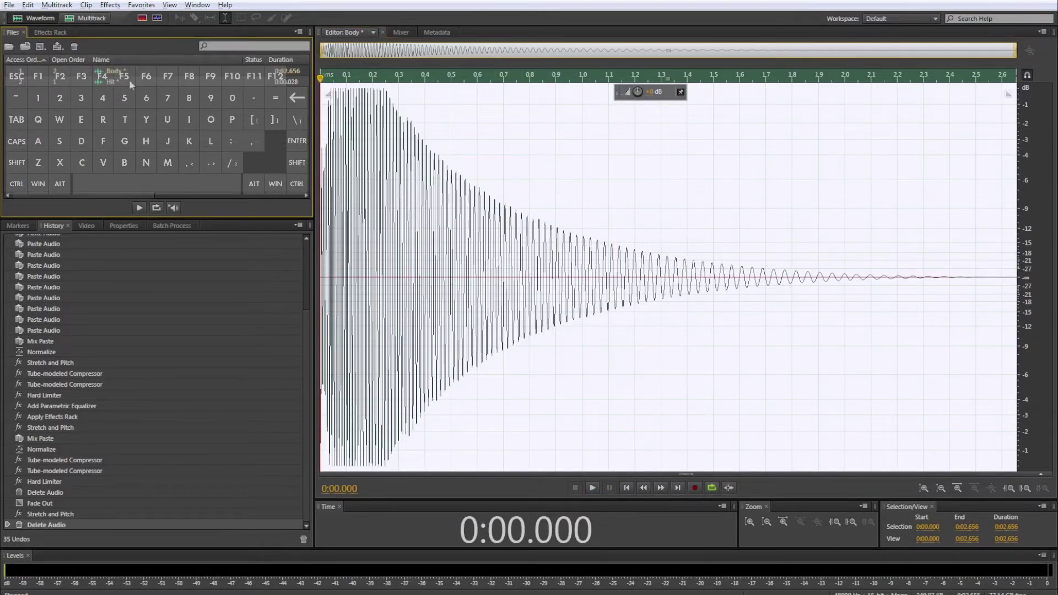
pyautogui.hotkey('ctrl', 'w')
pyautogui.click(543, 314)
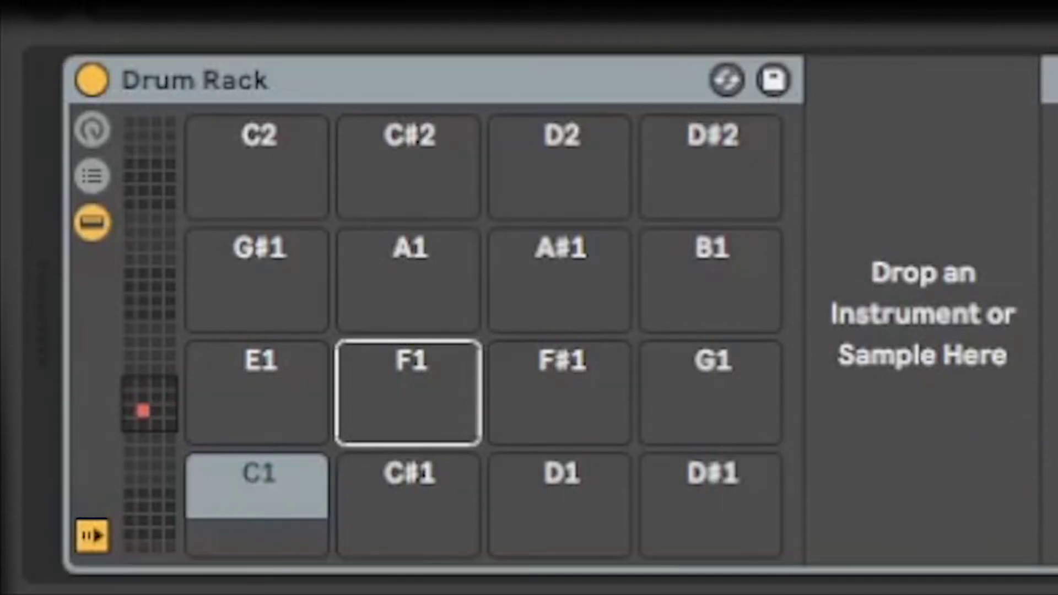
pyautogui.moveTo(818, 458); pyautogui.dragTo(437, 378)
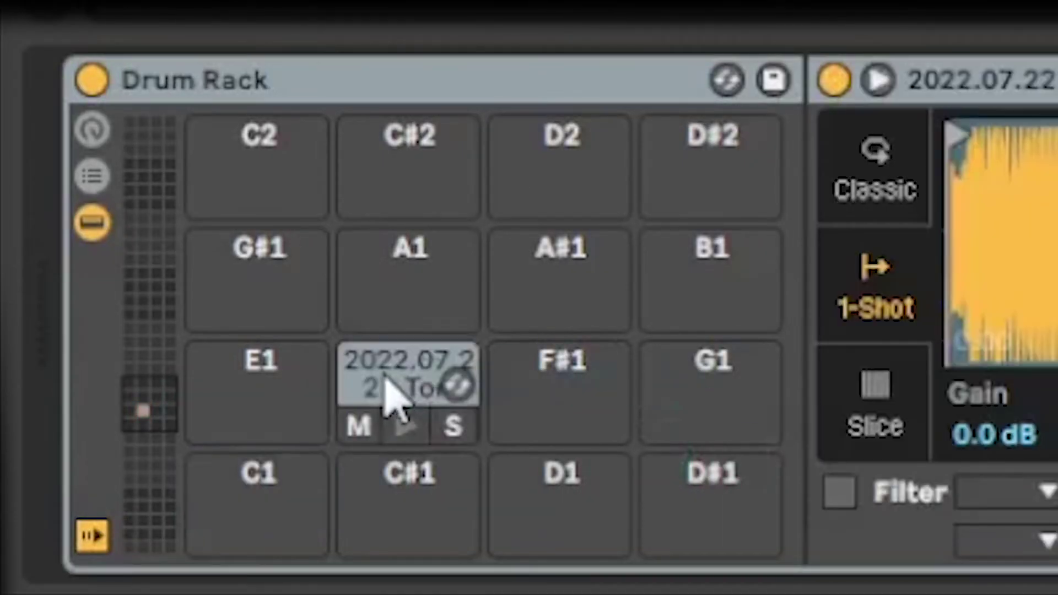
# Duplicate the F1 tom sample onto pads G1, A1 and B1
pyautogui.moveTo(395, 394); pyautogui.dragTo(696, 380)
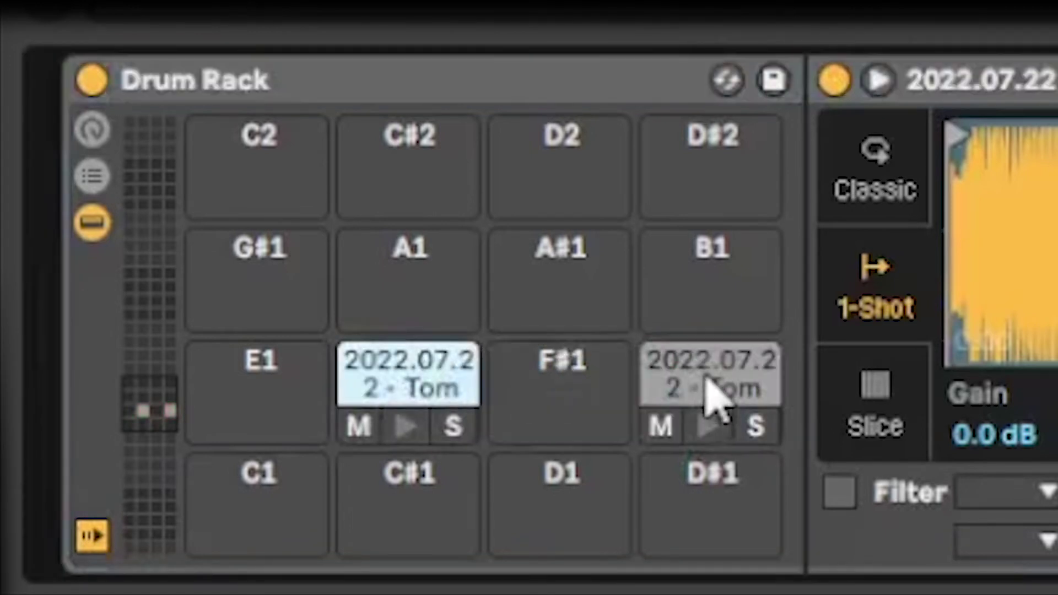
pyautogui.click(710, 397)
pyautogui.moveTo(391, 408); pyautogui.dragTo(706, 272)
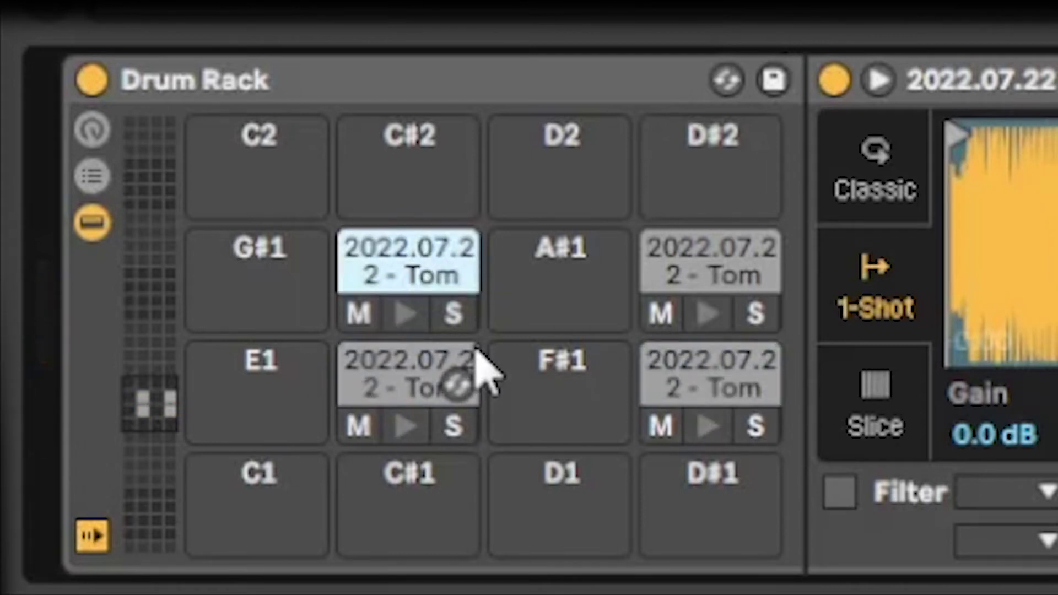
pyautogui.click(400, 384)
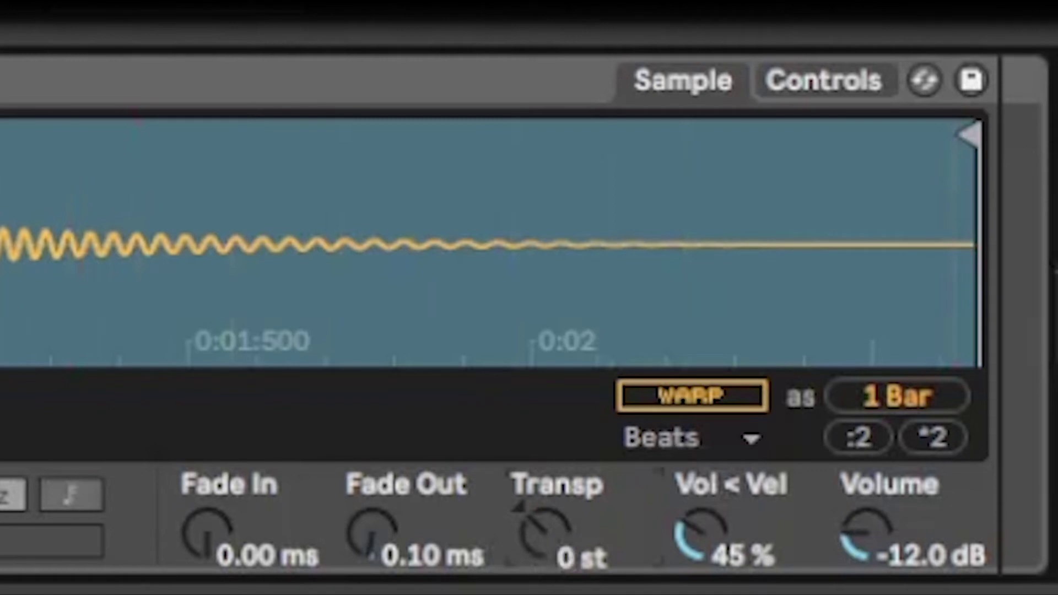
# Set Simpler's Transp to -4 st on F1 and +4 st on A1, leaving G1 unchanged
pyautogui.write('-4')
pyautogui.press('Return')
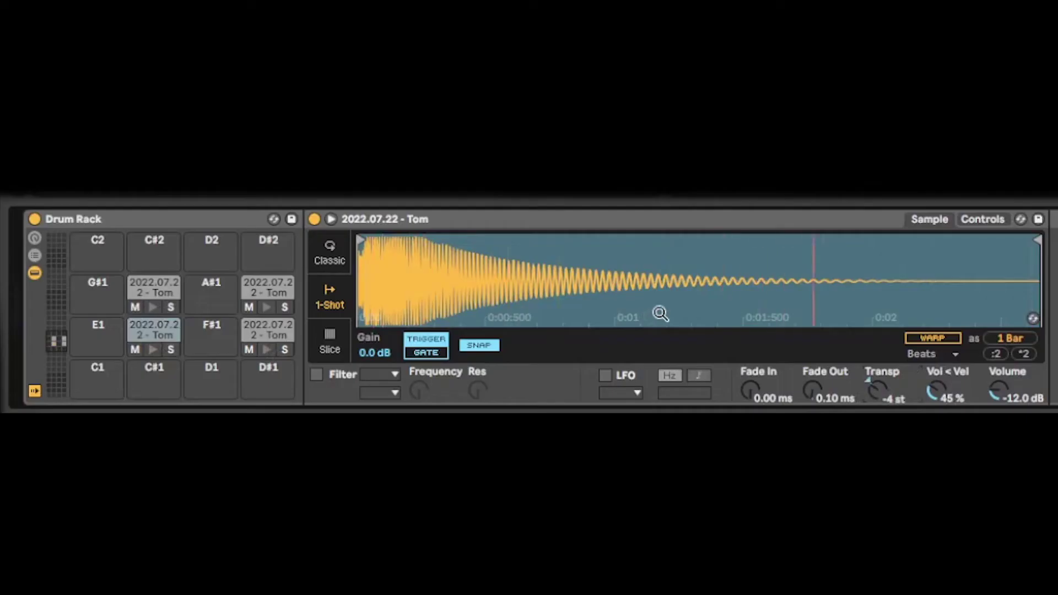
pyautogui.click(181, 315)
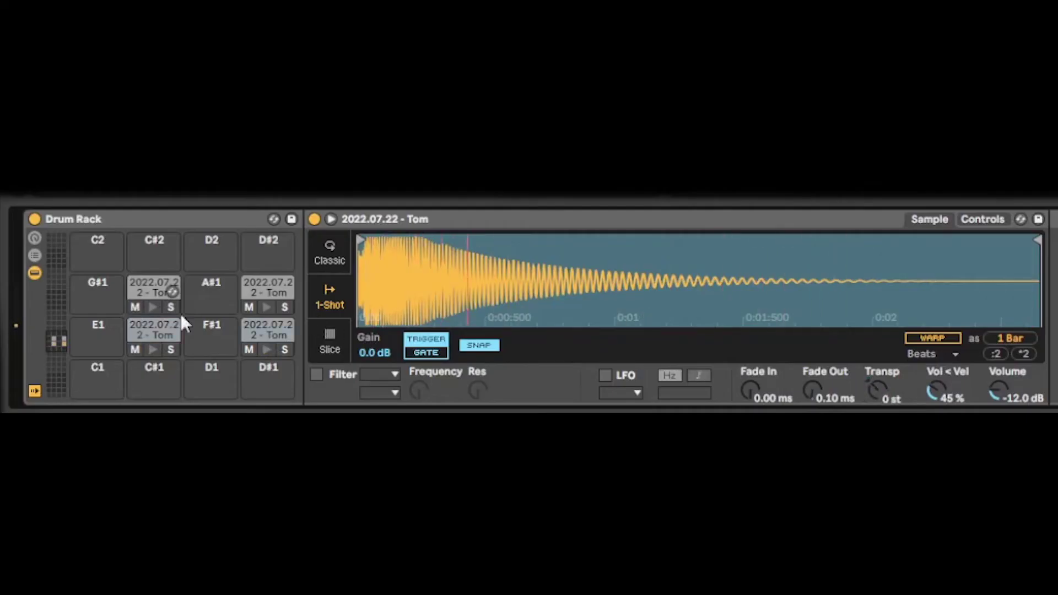
pyautogui.click(178, 326)
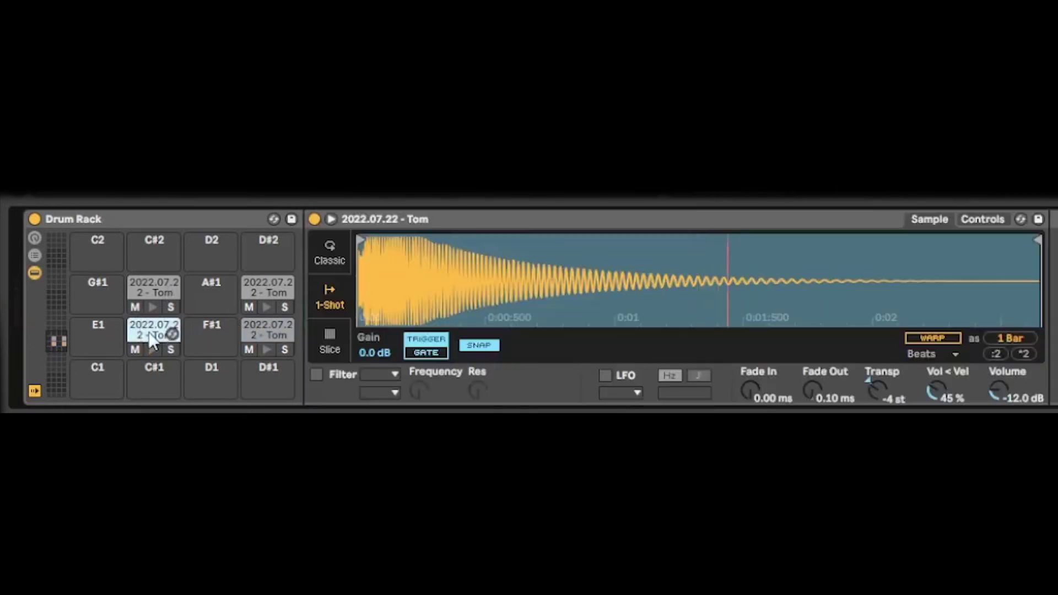
pyautogui.click(268, 332)
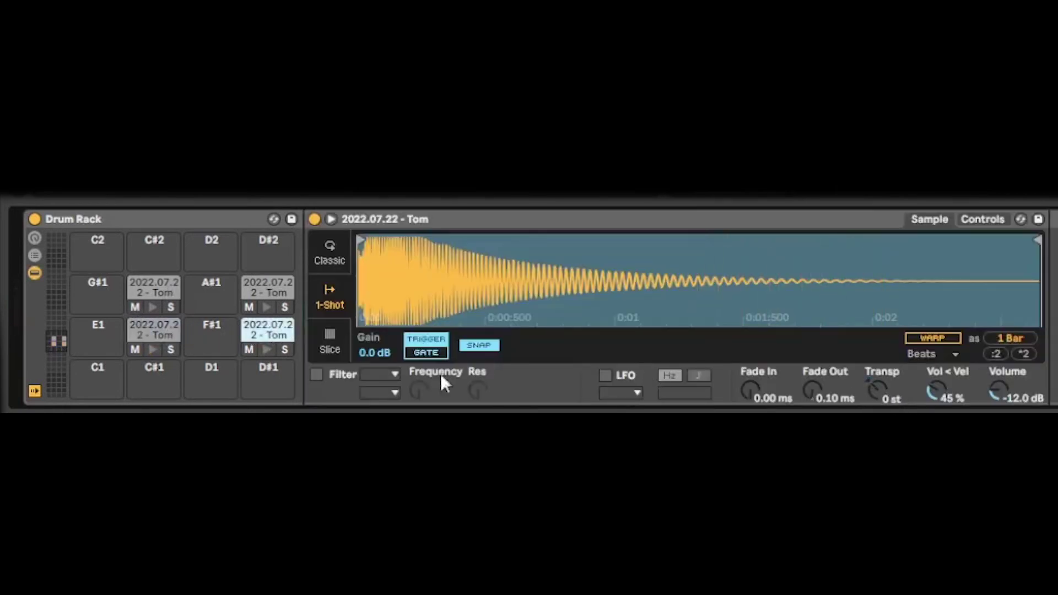
pyautogui.click(166, 300)
pyautogui.click(892, 401)
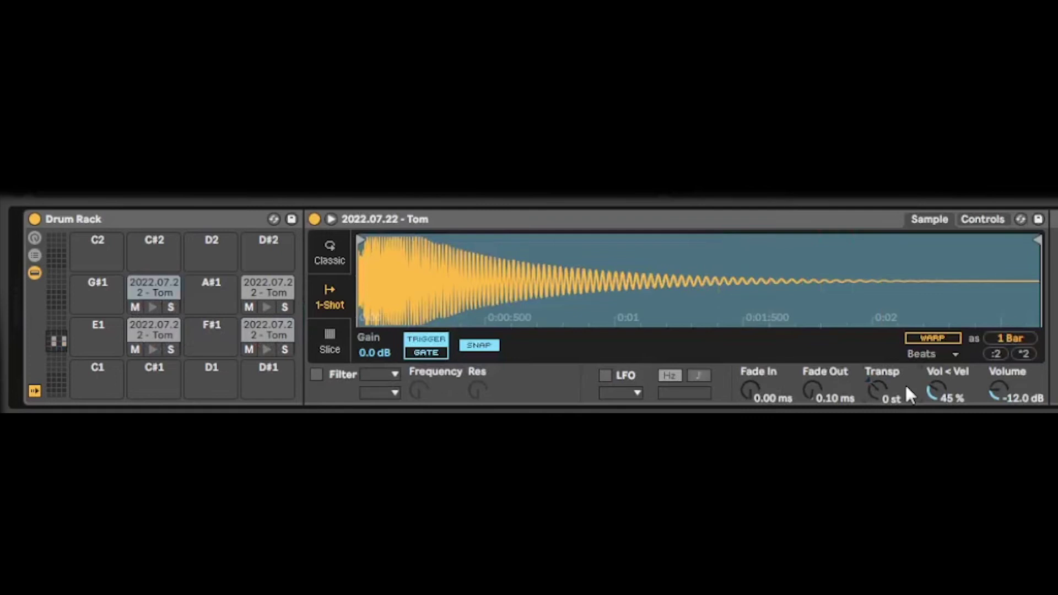
pyautogui.write('4')
pyautogui.press('Return')
pyautogui.click(263, 295)
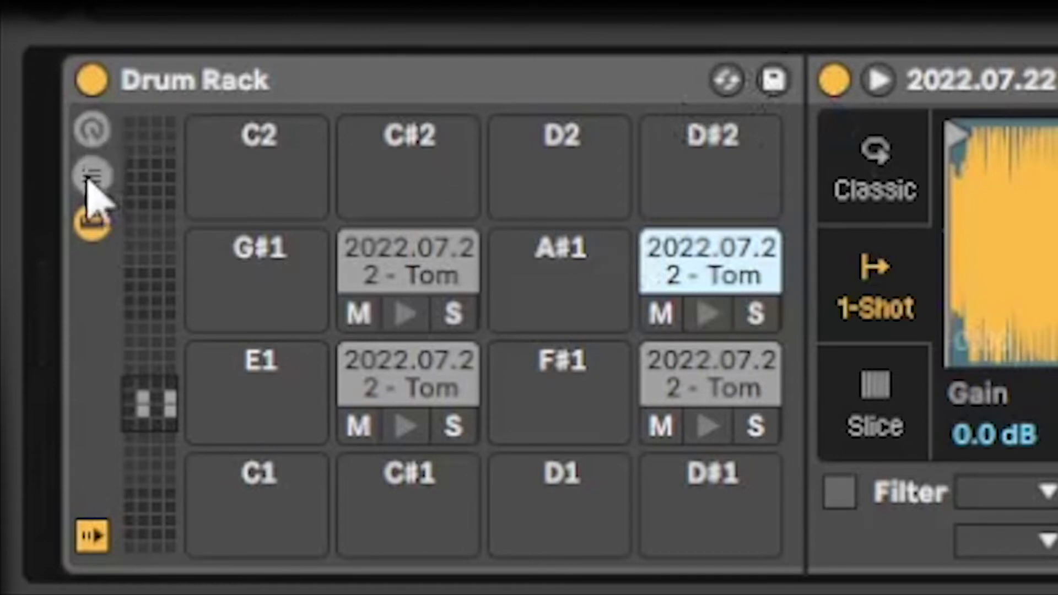
# Show the chain list with I/O and assign the four tom chains to choke group 2
pyautogui.click(35, 255)
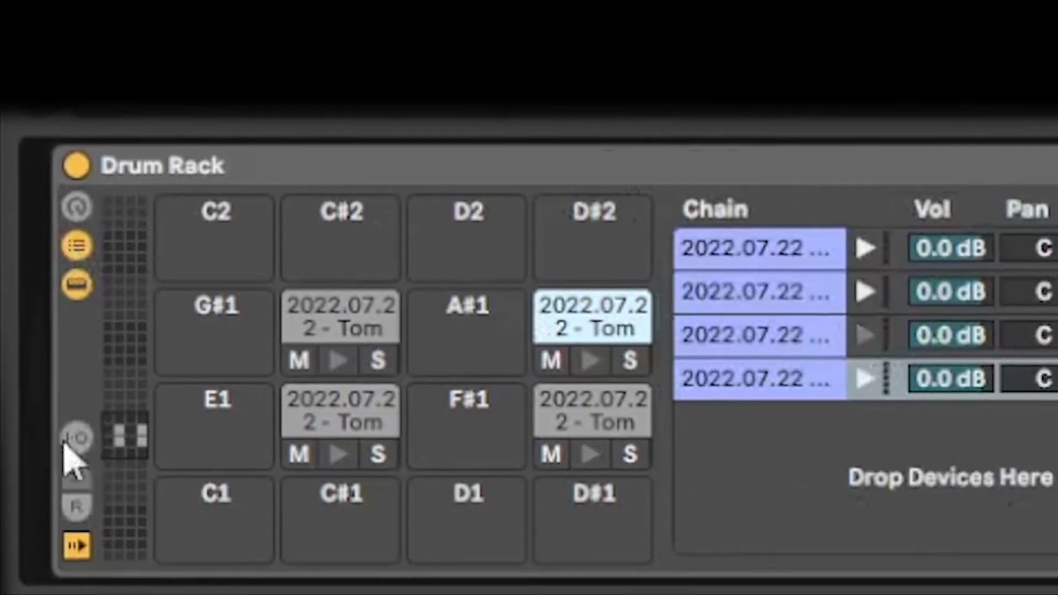
pyautogui.click(90, 411)
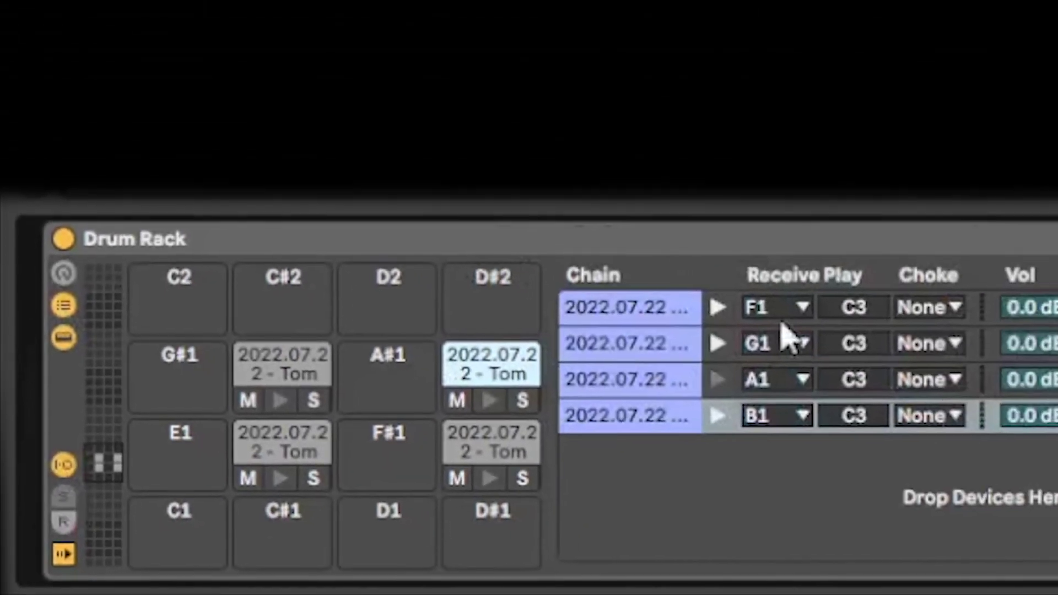
pyautogui.click(655, 307)
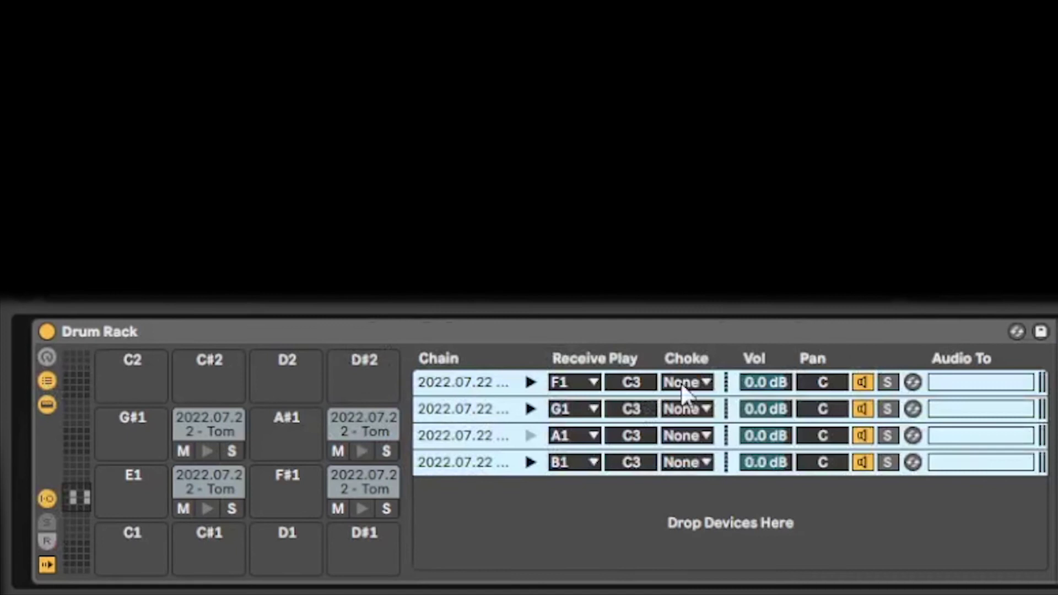
pyautogui.click(682, 382)
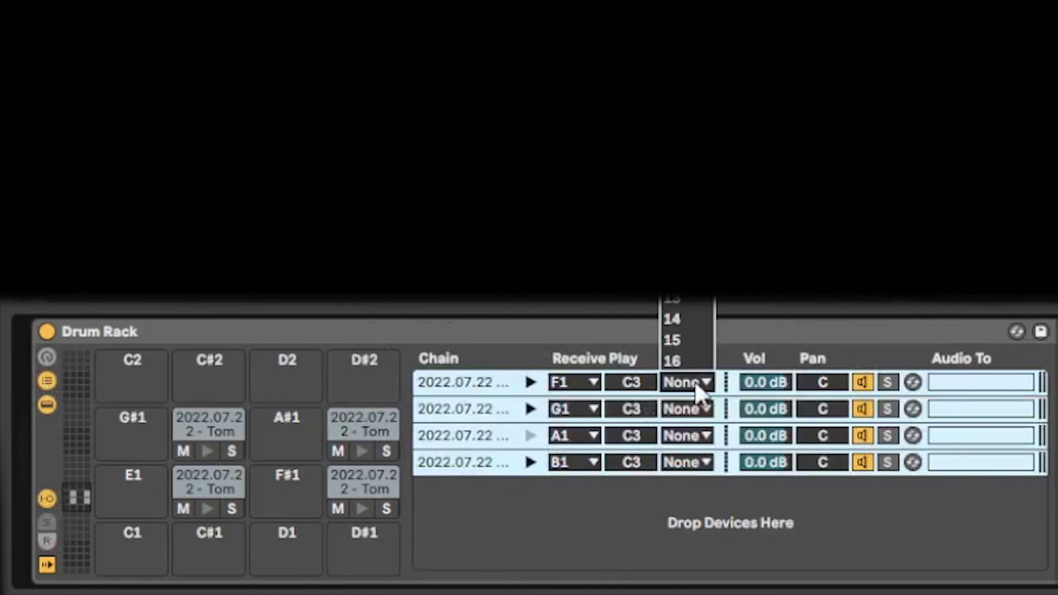
pyautogui.click(682, 68)
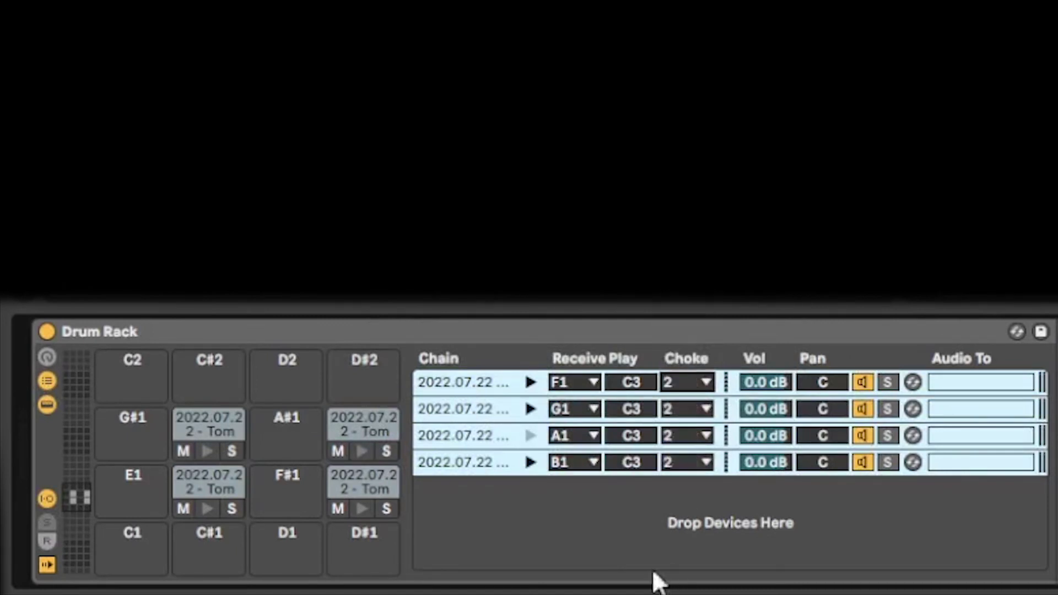
# Put the Hat_CL, Hat_P and Hat_OP chains in choke group 1
pyautogui.click(285, 438)
pyautogui.click(280, 485)
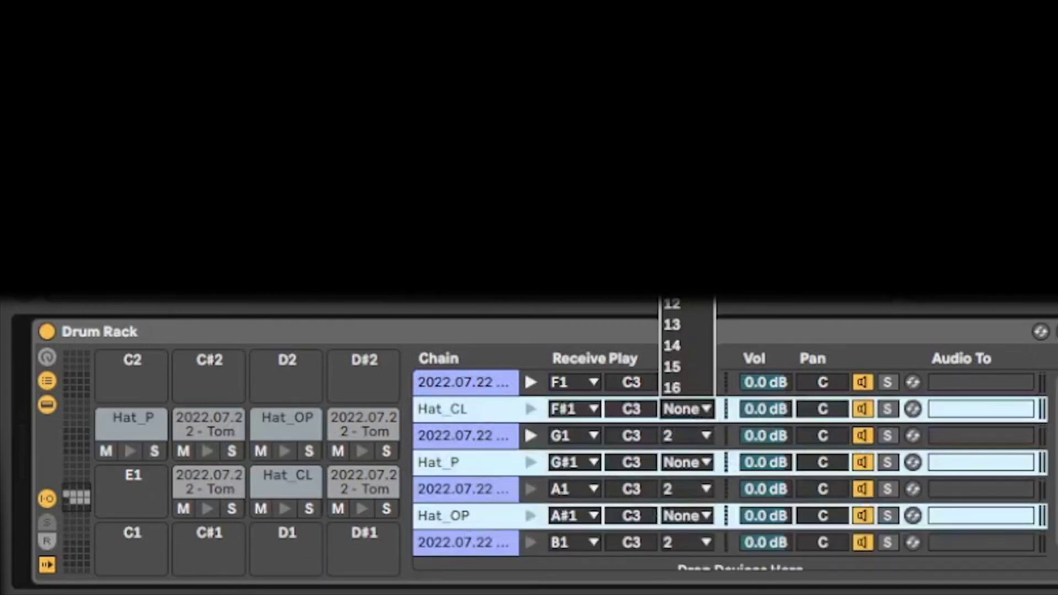
pyautogui.click(682, 72)
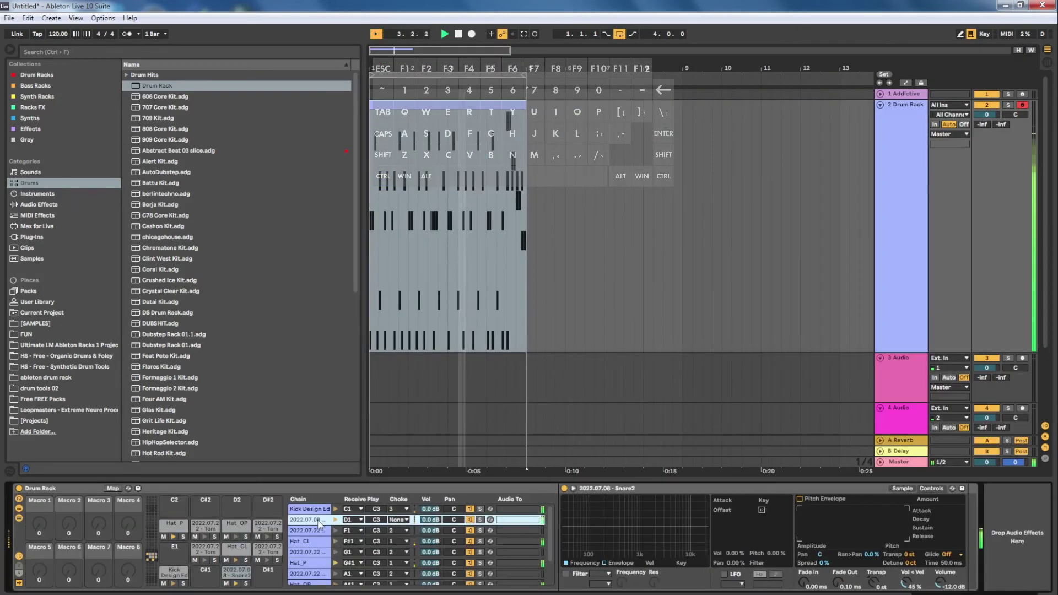
# Add Grand Drum Buss after the Drum Rack and shorten the Snare2 sample's decay
pyautogui.click(325, 561)
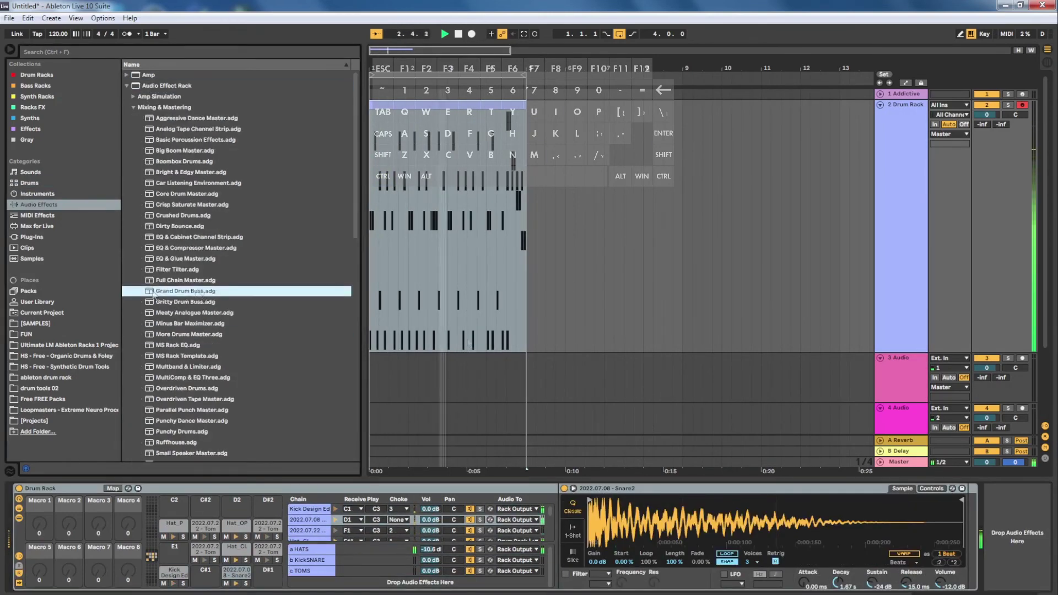
pyautogui.moveTo(185, 290); pyautogui.dragTo(141, 526)
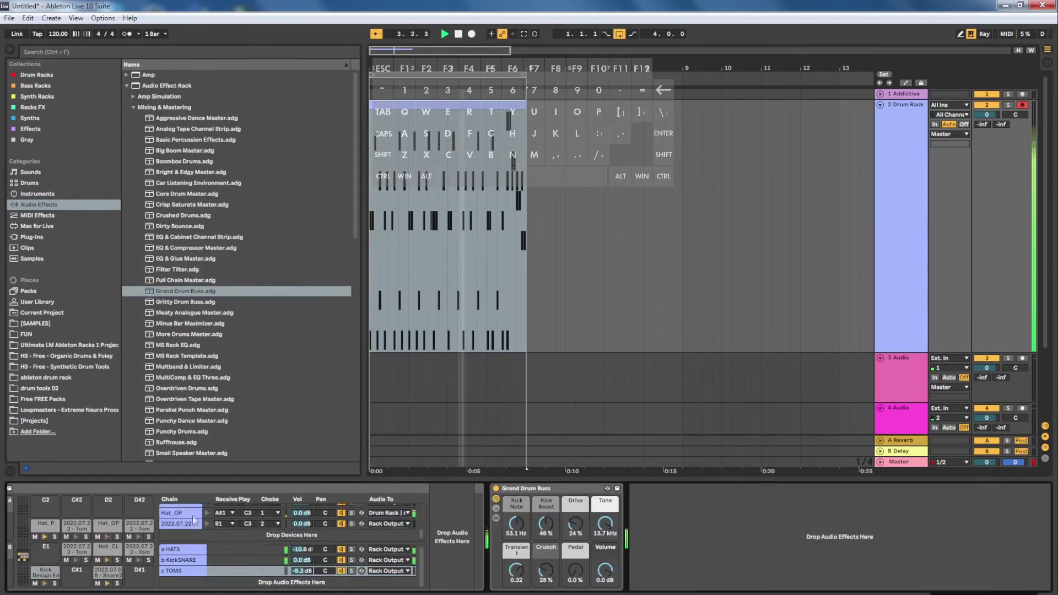
pyautogui.click(185, 550)
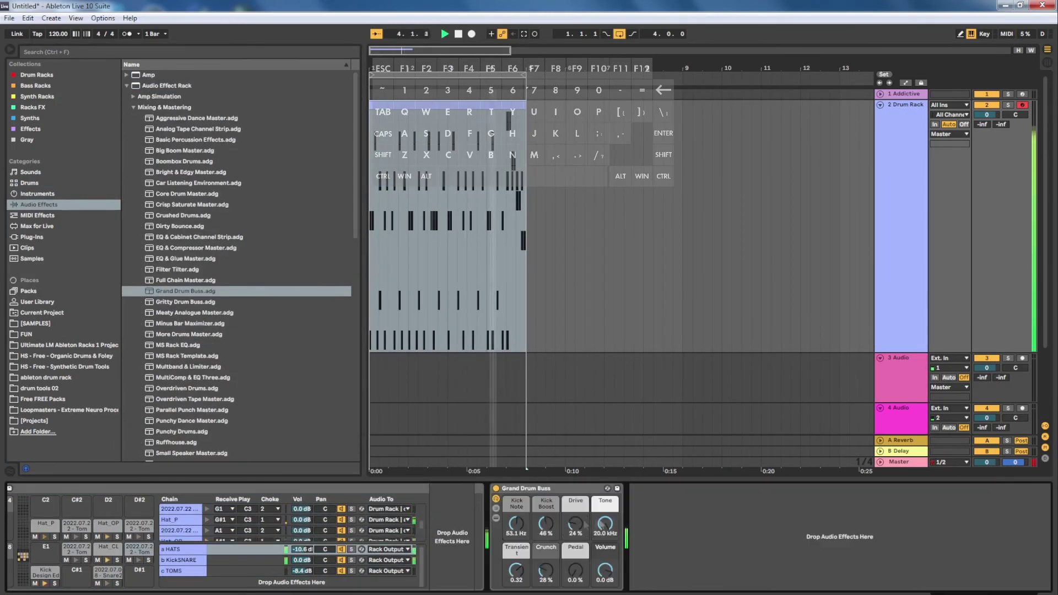
pyautogui.click(76, 551)
pyautogui.click(107, 573)
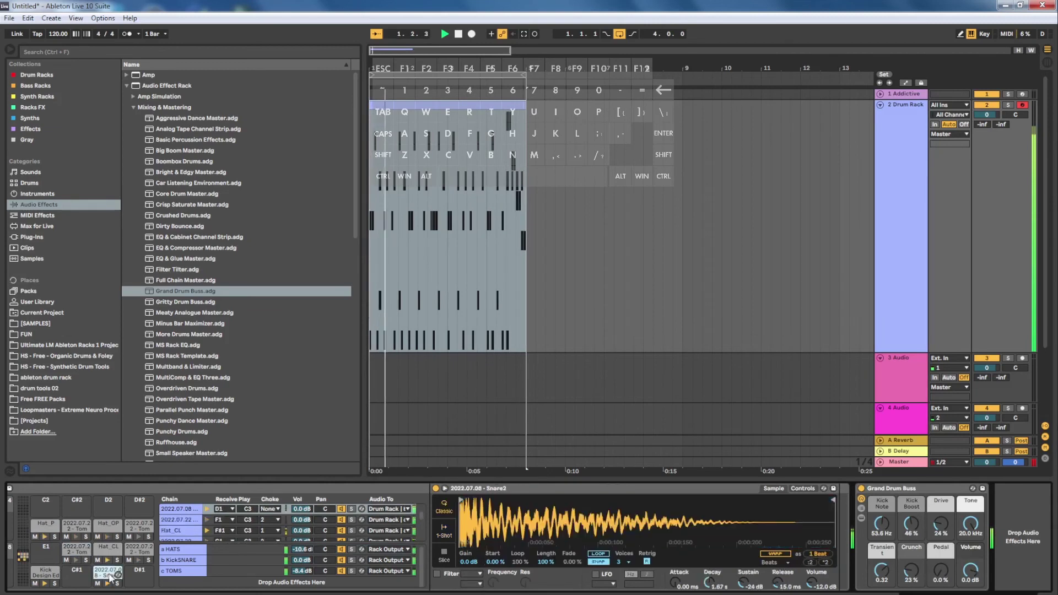
pyautogui.click(547, 500)
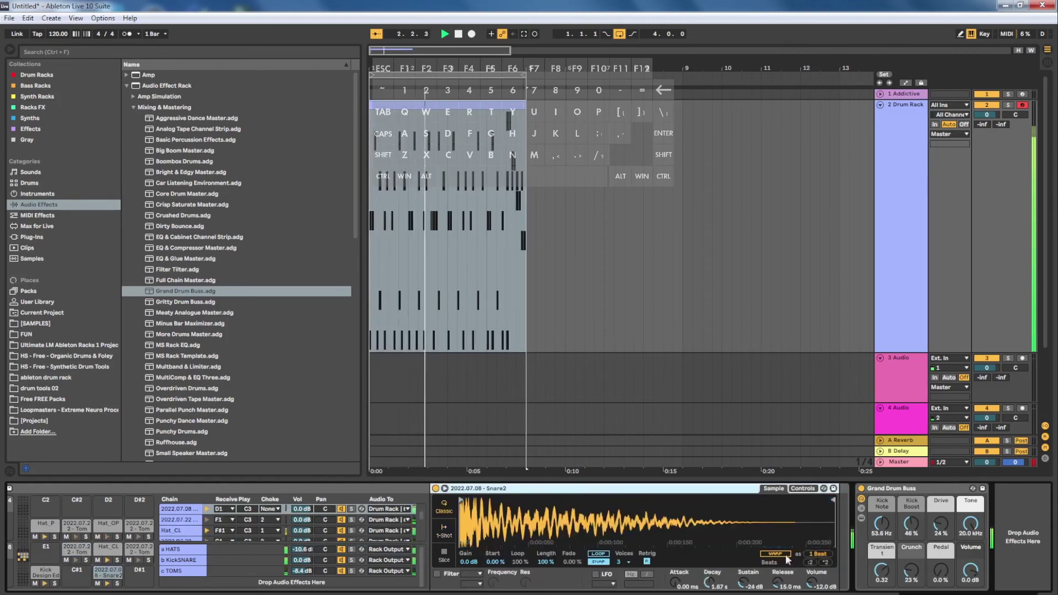
pyautogui.moveTo(715, 589); pyautogui.dragTo(711, 590)
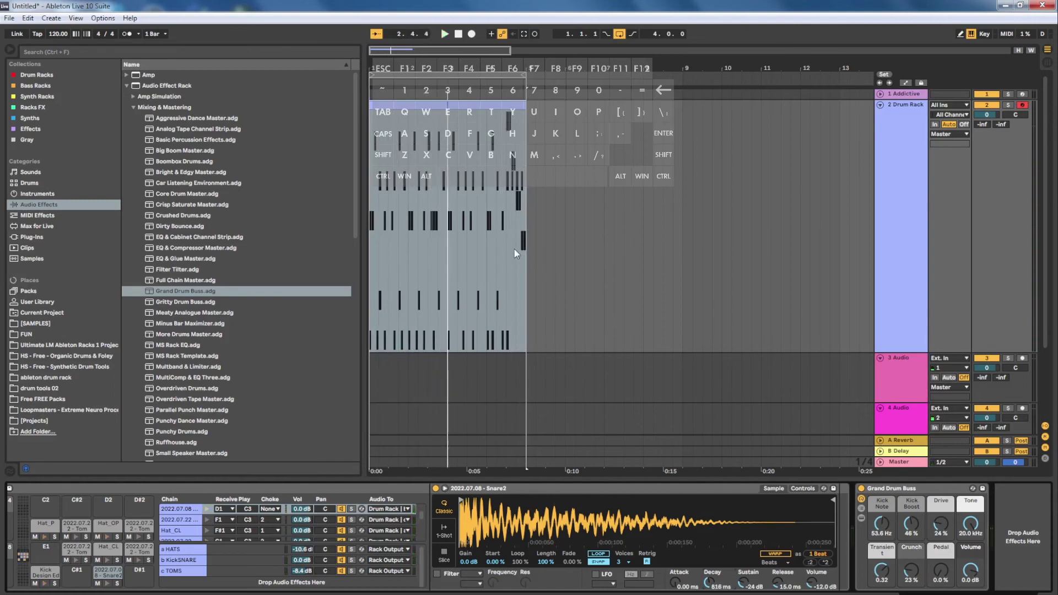
# Hide the rack macros, play the drum pattern, and return to Audition's Tom.wav at one second
pyautogui.click(41, 577)
pyautogui.scroll(3, 61, 489)
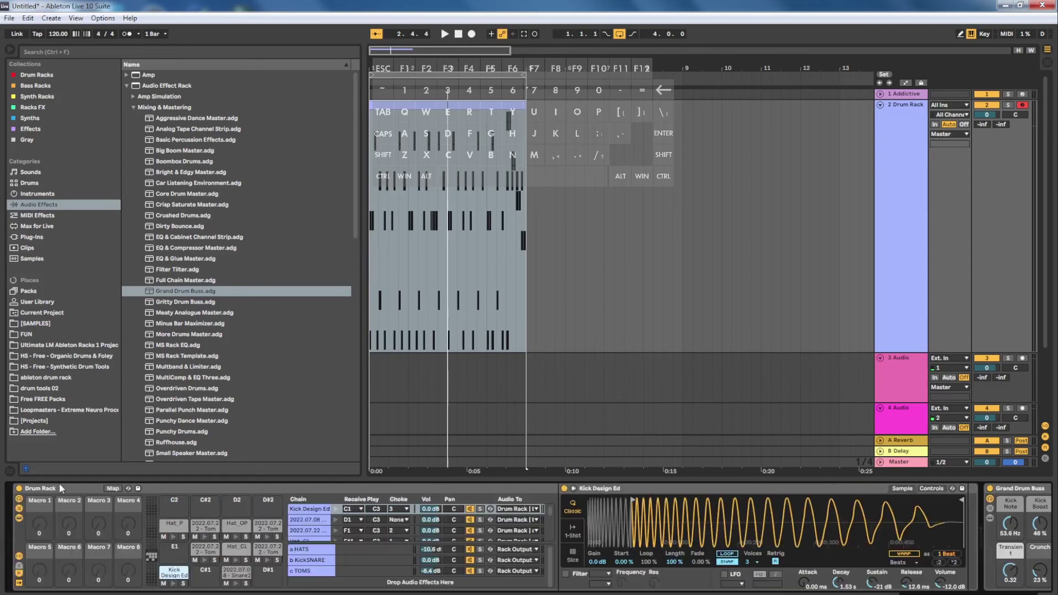
pyautogui.click(20, 499)
pyautogui.click(117, 488)
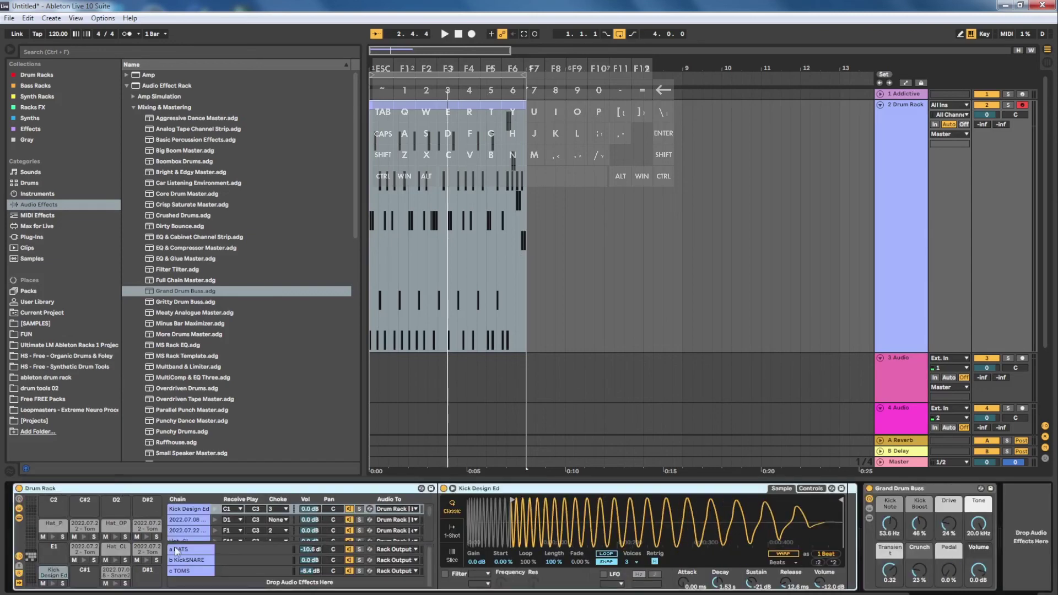
pyautogui.press('space')
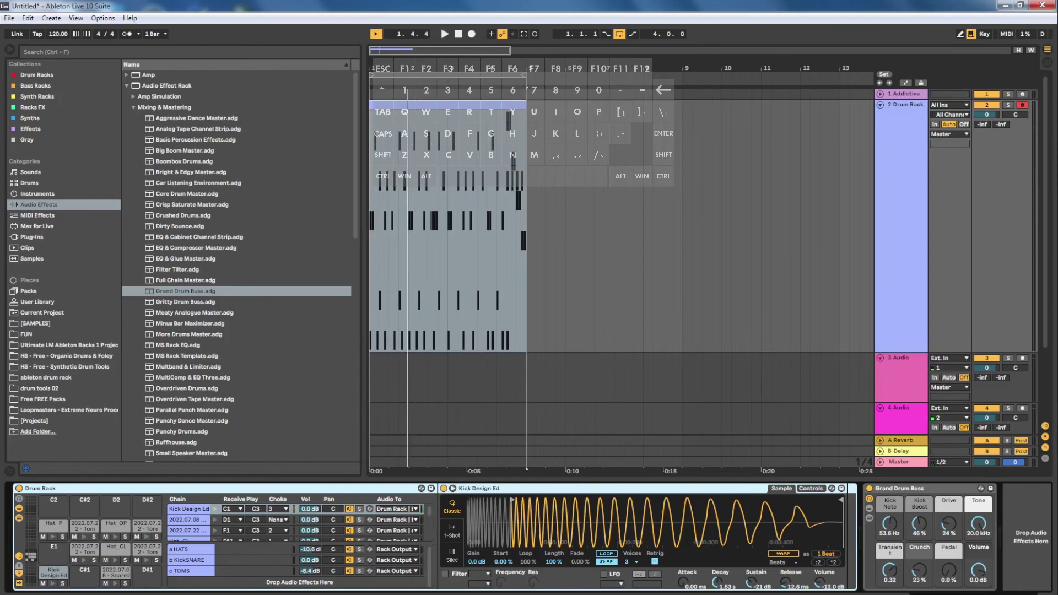
pyautogui.hotkey('alt', 'Tab')
pyautogui.click(580, 260)
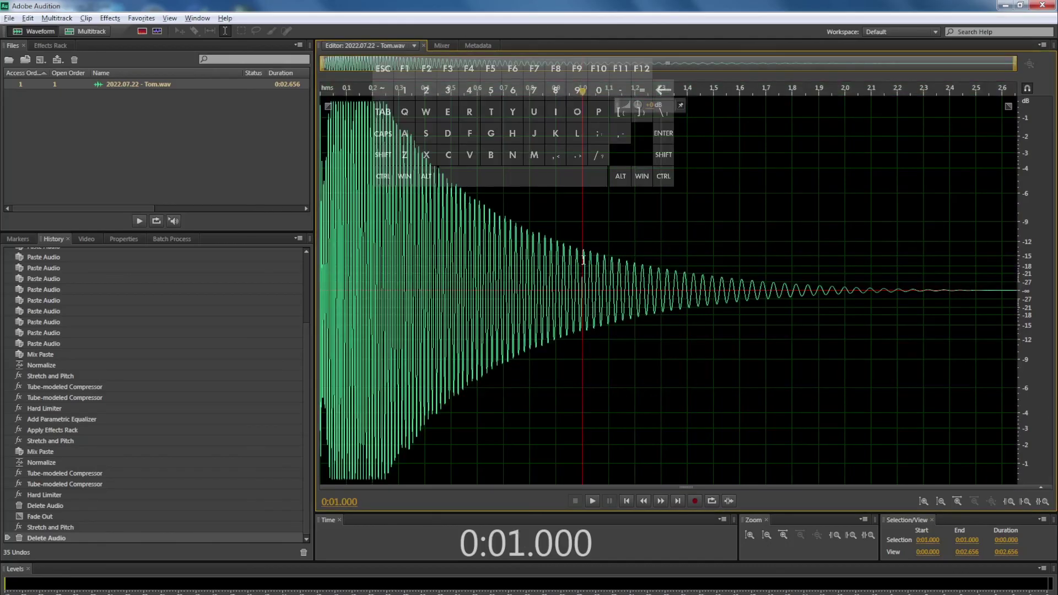